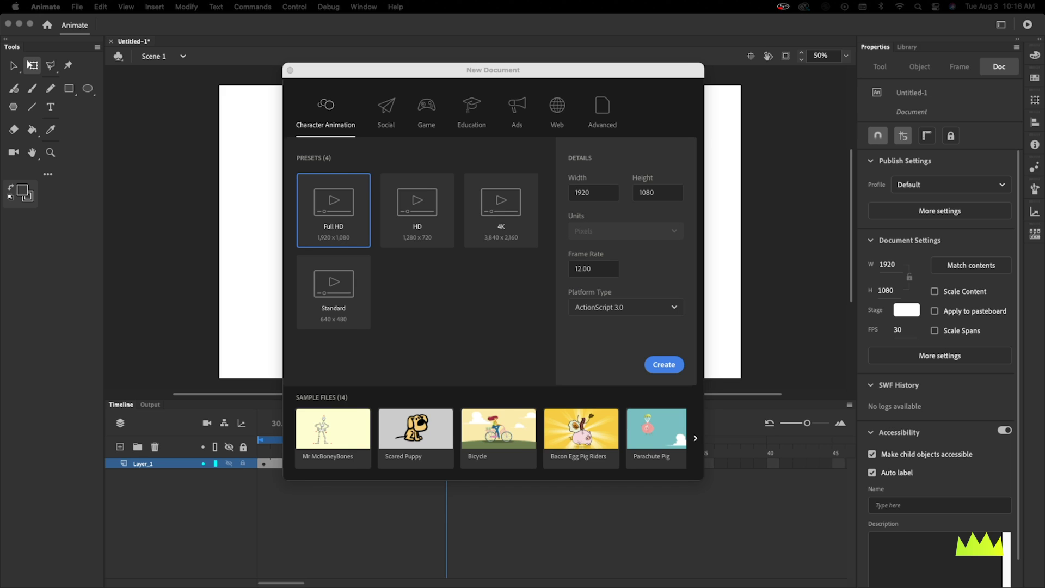
Step: Create a Full HD character animation document, 1920 x 1080 px at 12 fps, for the ActionScript 3.0 platform
left_click(337, 216)
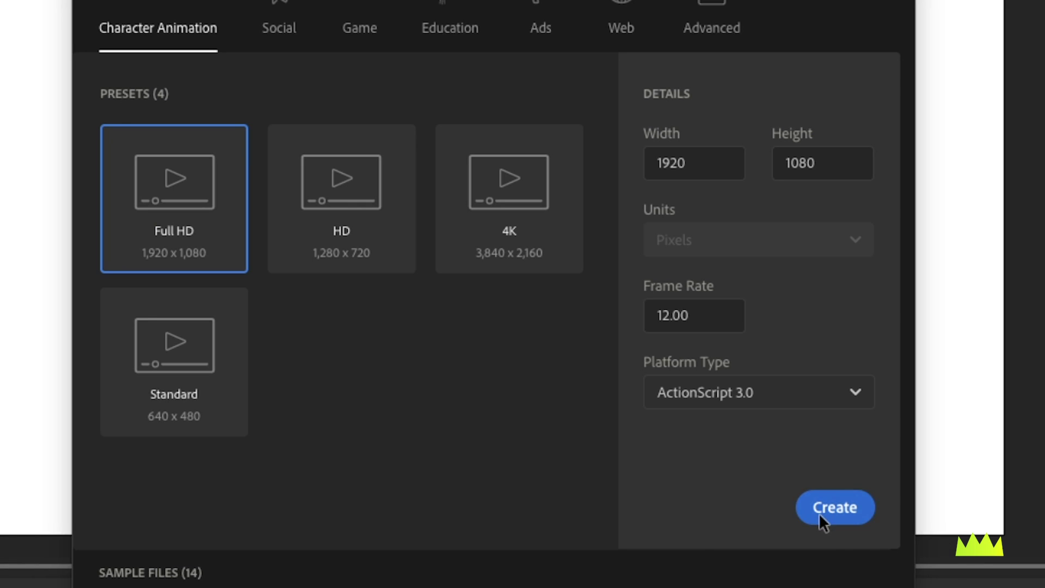
left_click(648, 367)
key("super+minus")
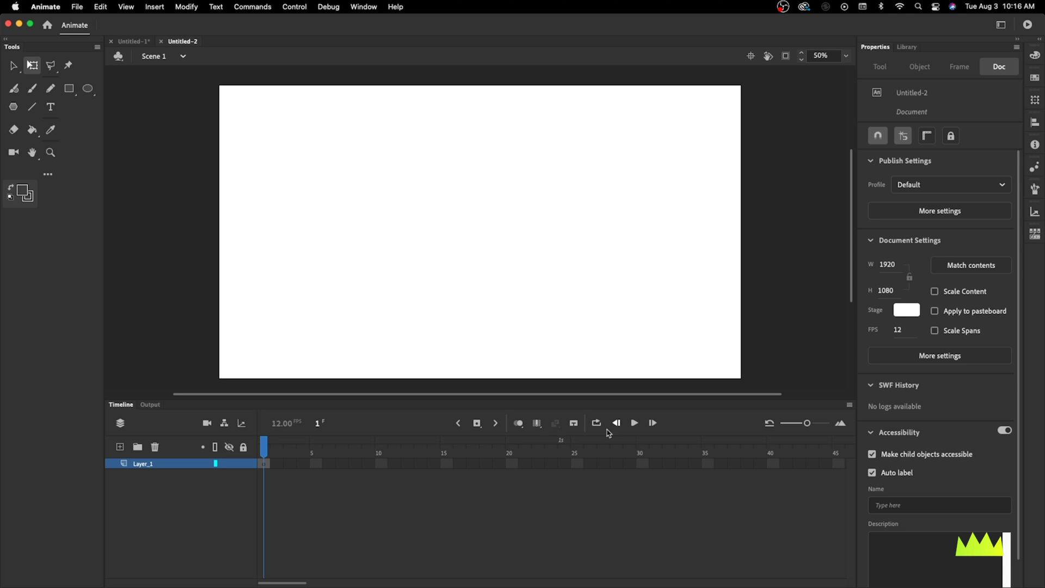
left_click(482, 424)
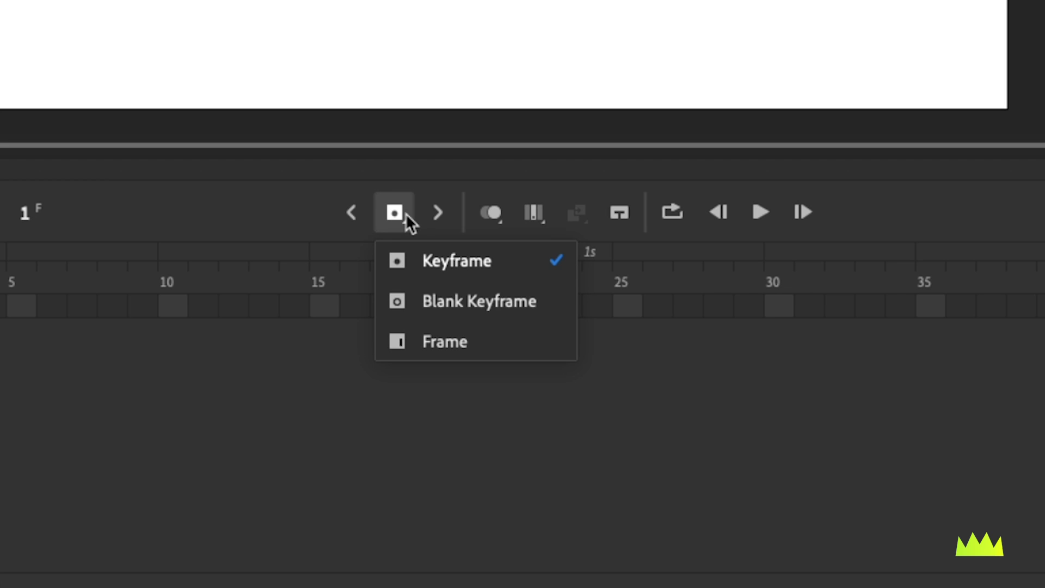
left_click(500, 211)
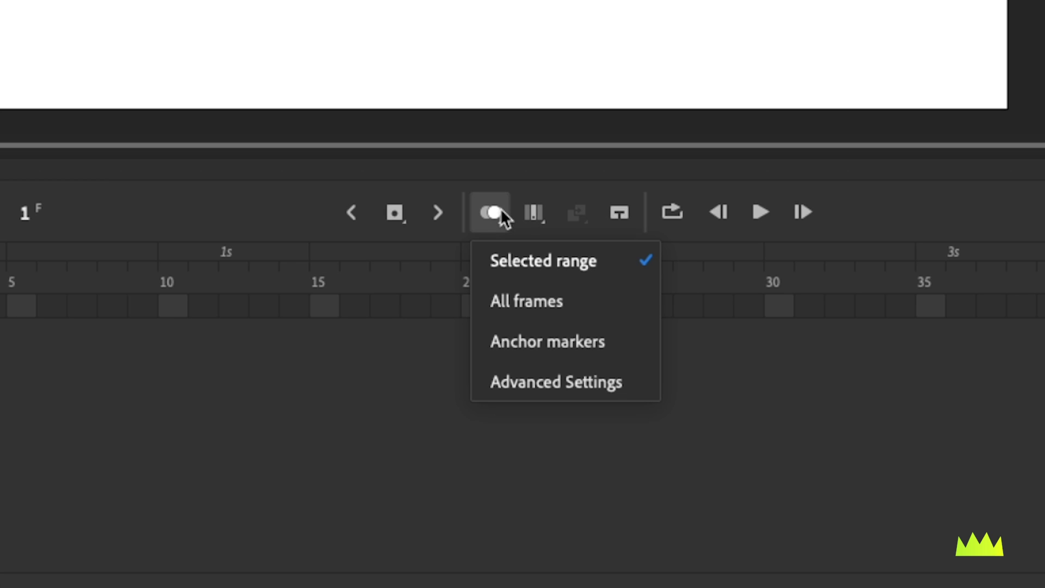
left_click(530, 215)
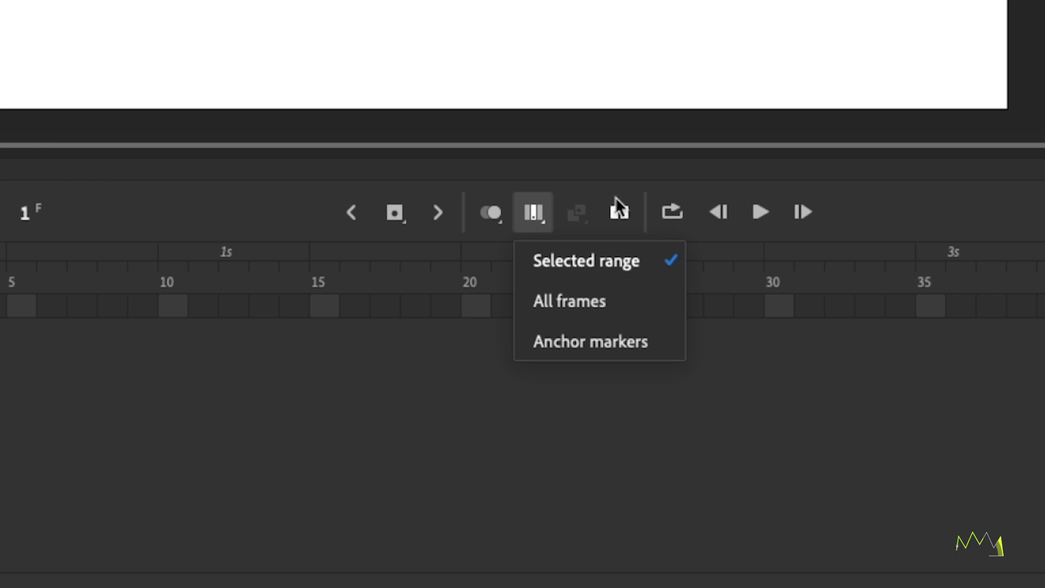
left_click(669, 215)
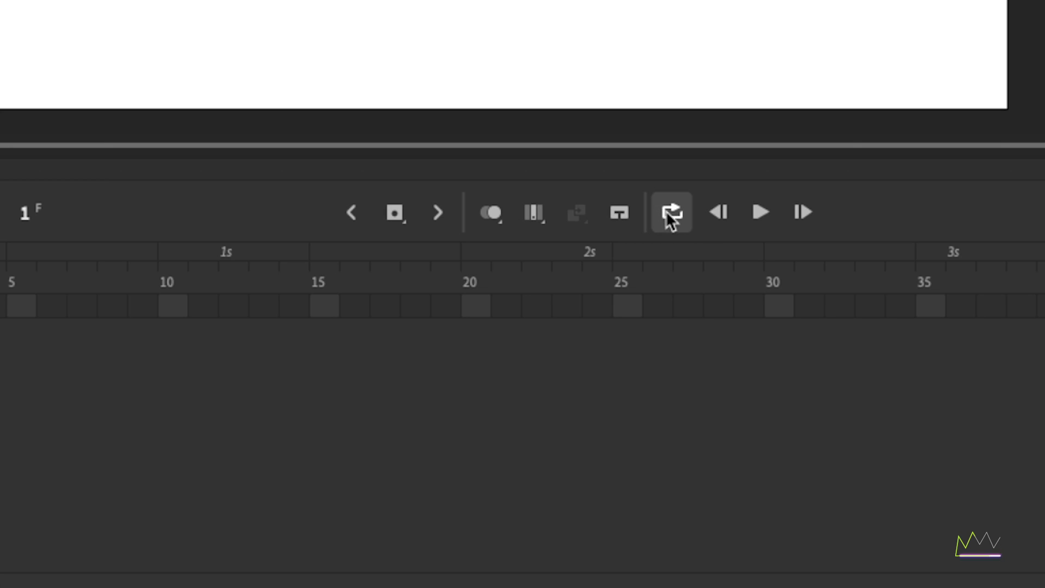
left_click(668, 216)
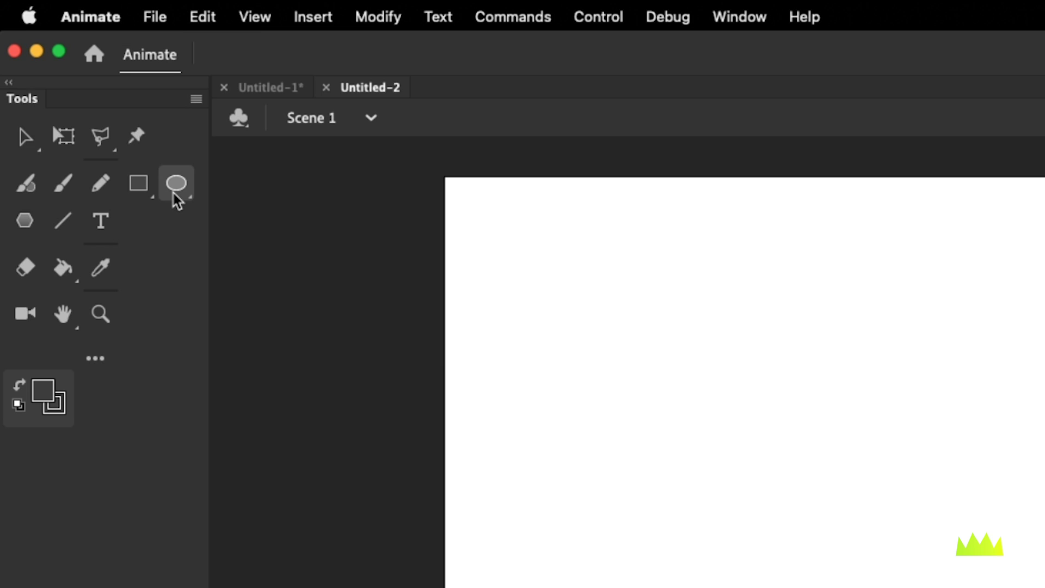
left_click(82, 91)
left_click(140, 184)
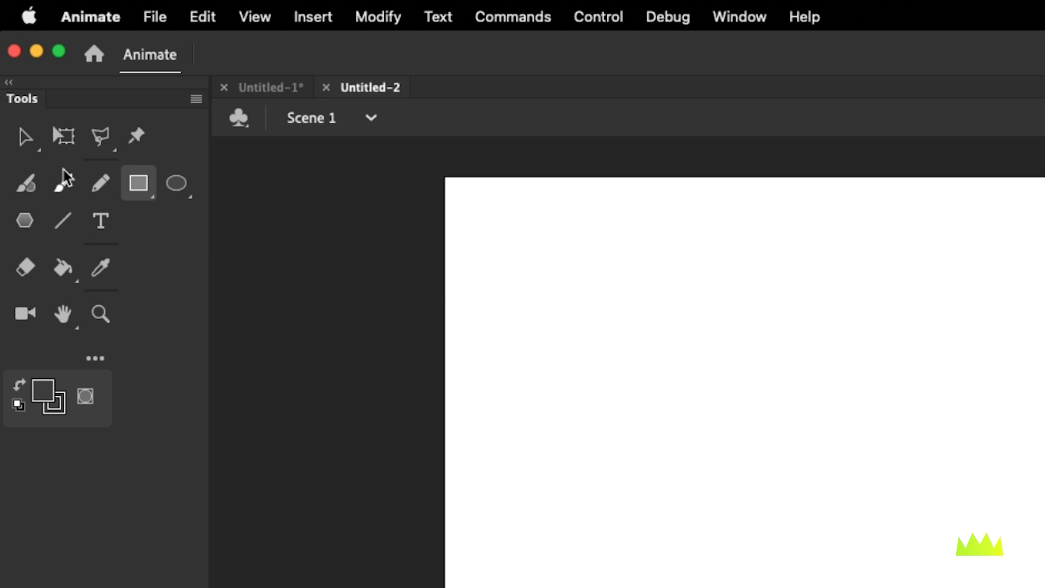
Step: Draw a small hollow oval with the Classic Brush on frame 1, left of the stage centre
left_click(65, 186)
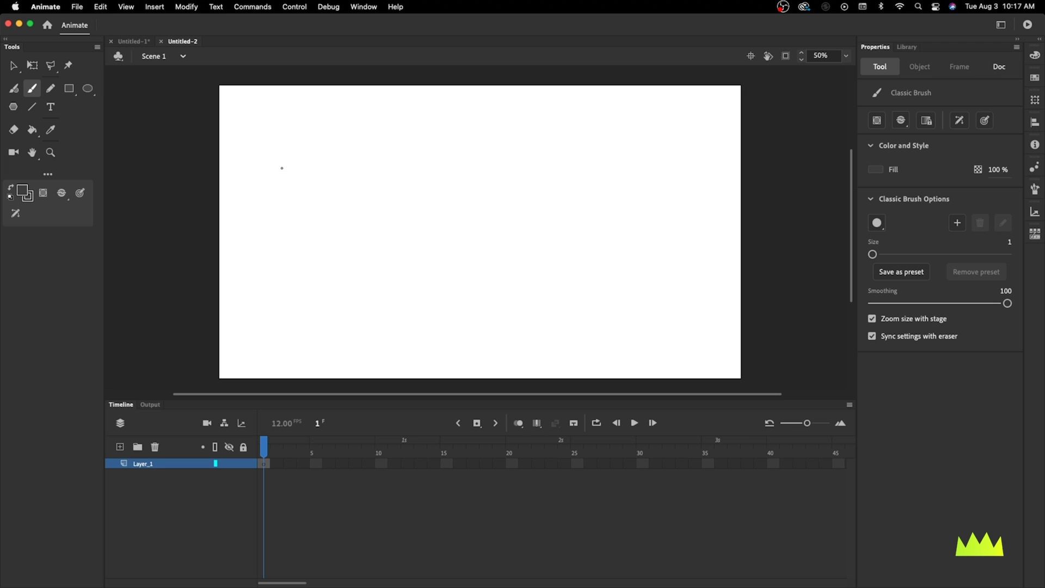
mouse_move(434, 209)
left_mouse_down()
mouse_move(471, 274)
mouse_move(456, 196)
mouse_move(460, 269)
mouse_move(586, 214)
left_mouse_up()
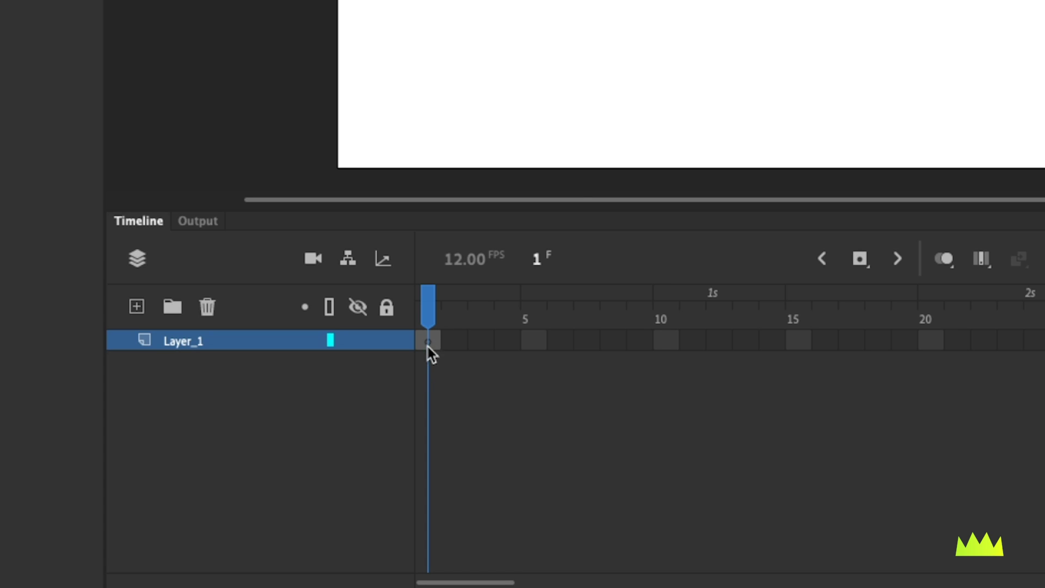
mouse_move(377, 249)
left_mouse_down()
mouse_move(441, 248)
mouse_move(520, 212)
left_mouse_up()
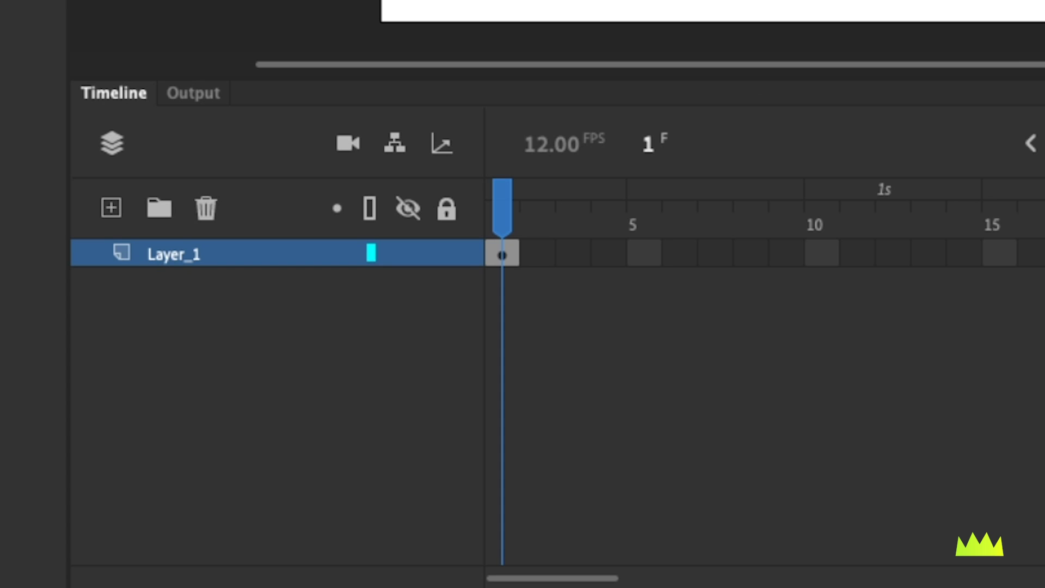
key("super+z")
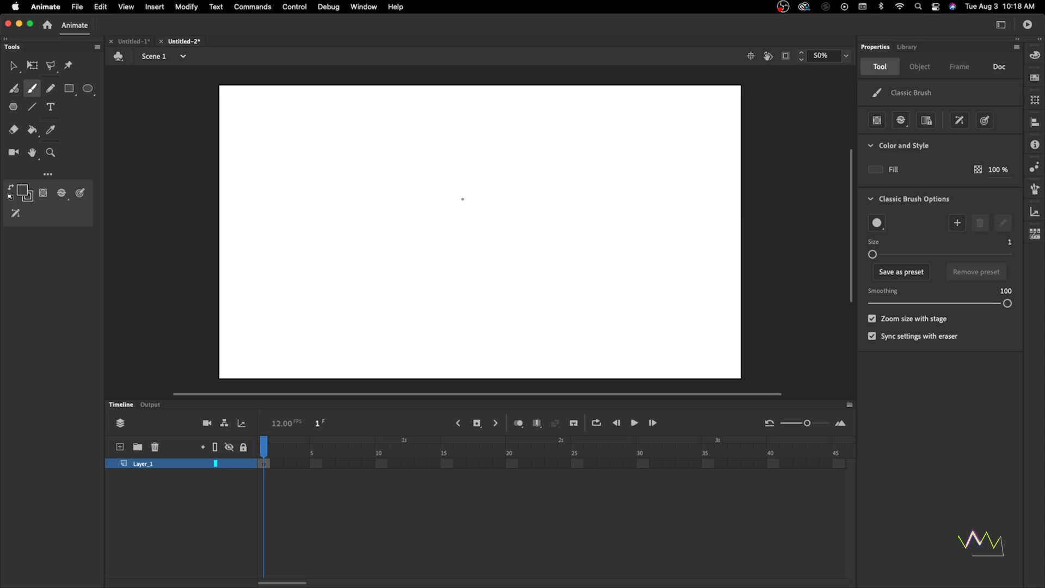
left_click_drag(301, 226, 300, 226)
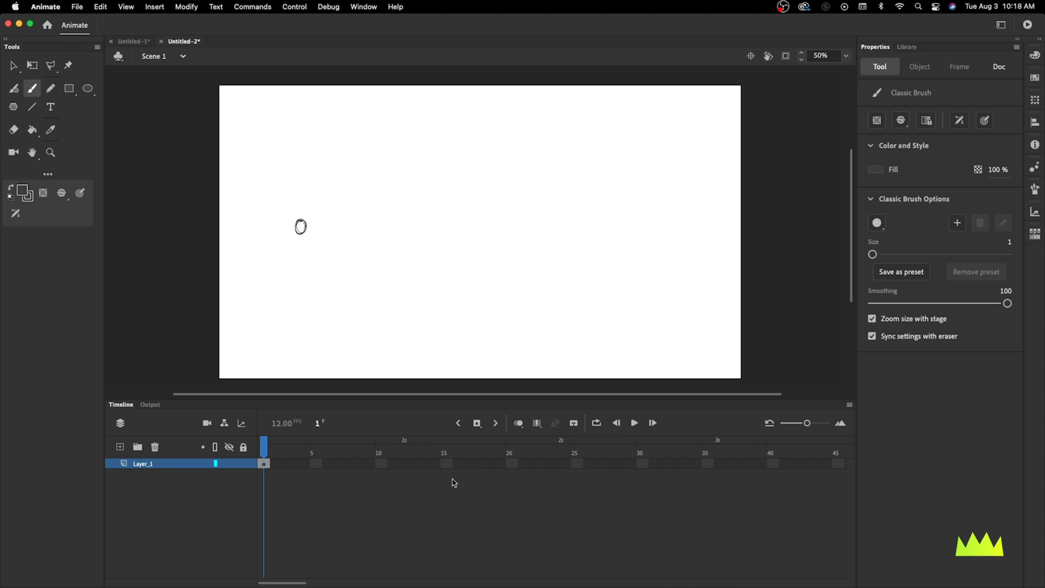
Step: Insert a keyframe at frame 2 that repeats the oval, and move the copy 60 px to the right
left_click(477, 423)
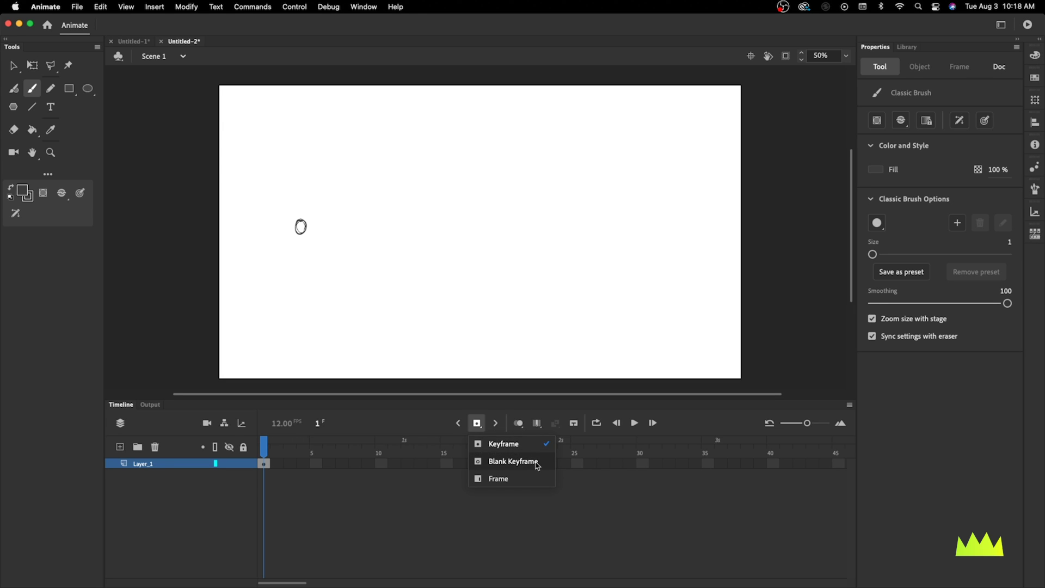
left_click(477, 424)
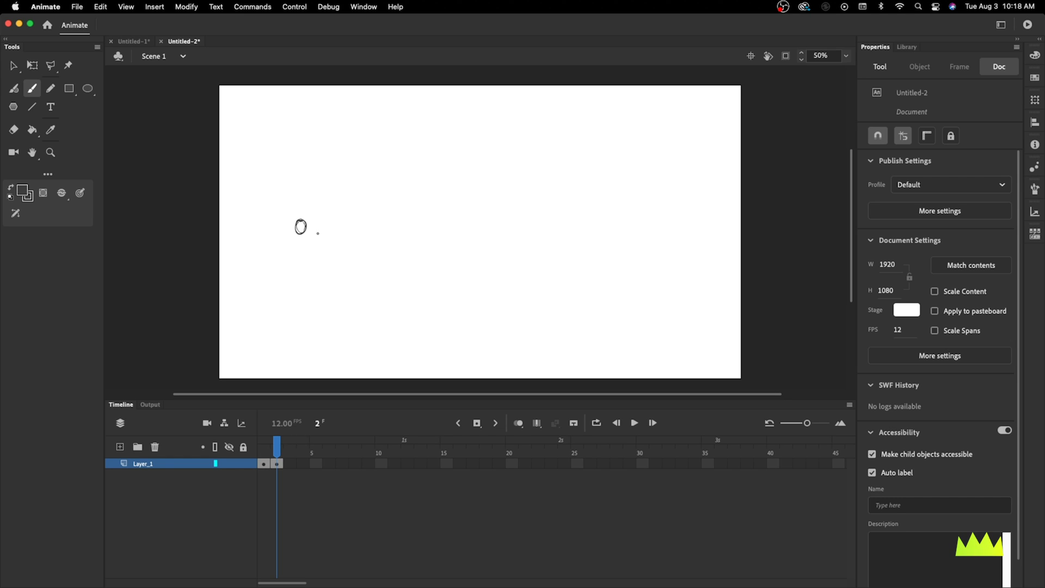
key("v")
left_click_drag(308, 219, 250, 279)
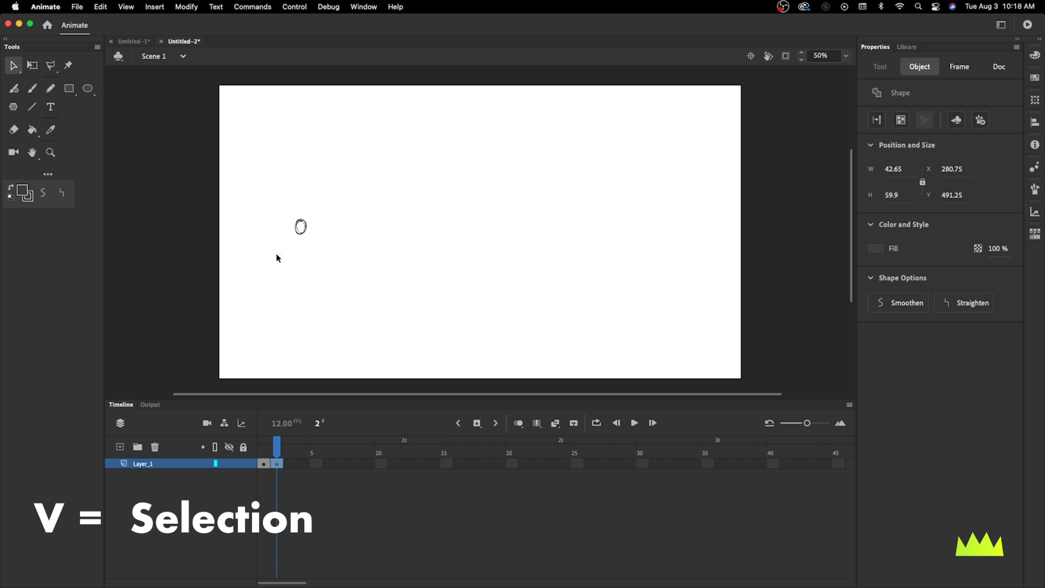
key("q")
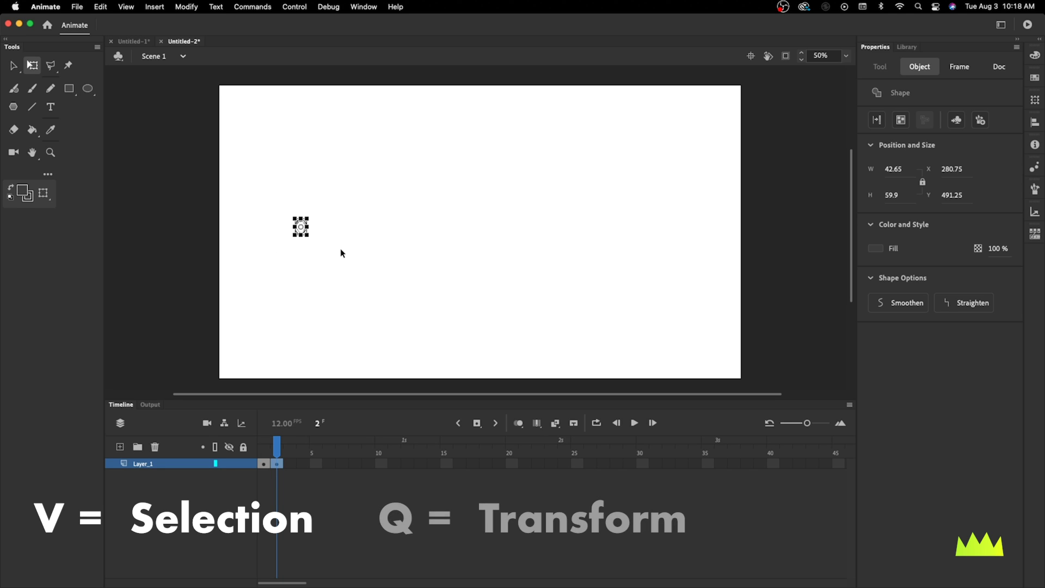
key("shift+Right")
key("shift+Right")
key("shift+Right")
key("shift+Right")
key("shift+Right")
key("shift+Right")
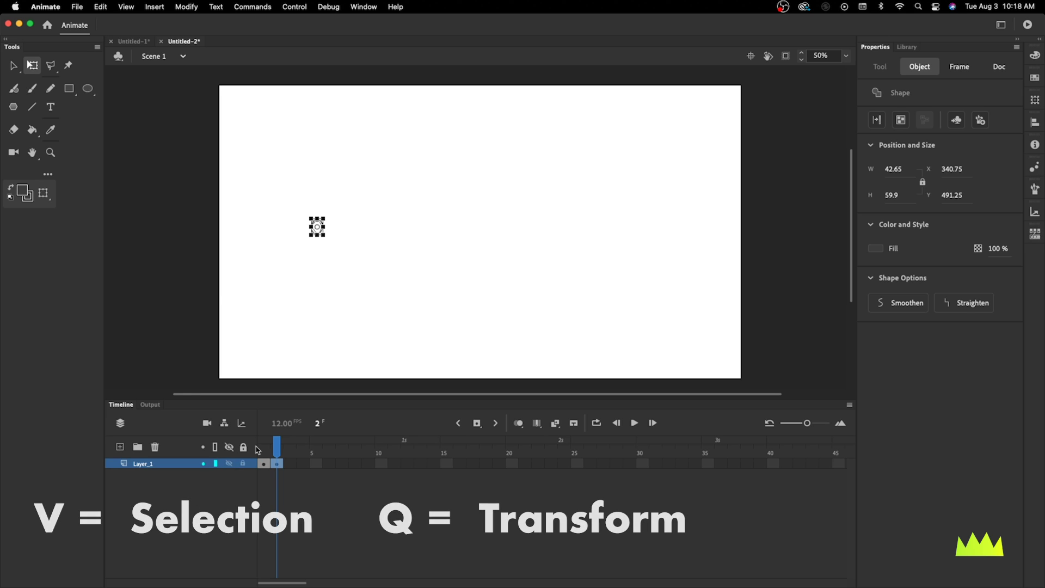
left_click_drag(275, 446, 264, 450)
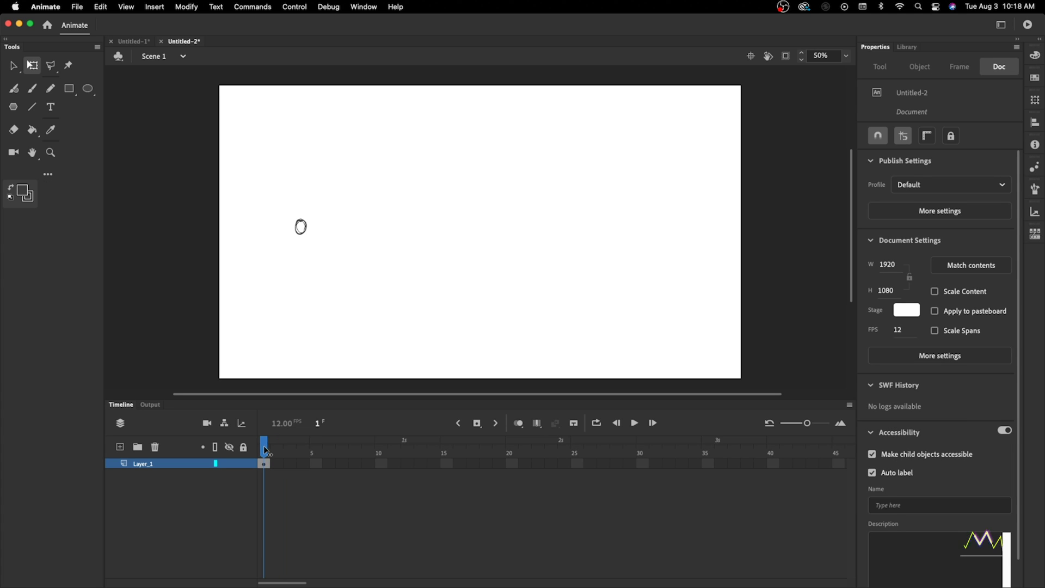
Step: Insert a blank keyframe at frame 2 and, with onion skinning on, draw an oval slightly right of the first one
left_click(477, 423)
left_click(497, 465)
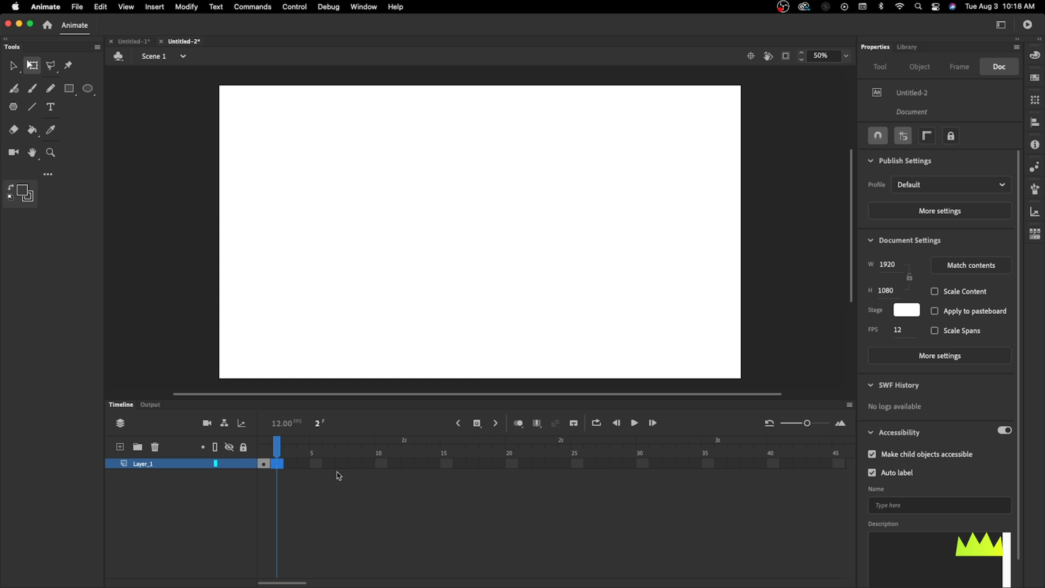
key("alt+shift+o")
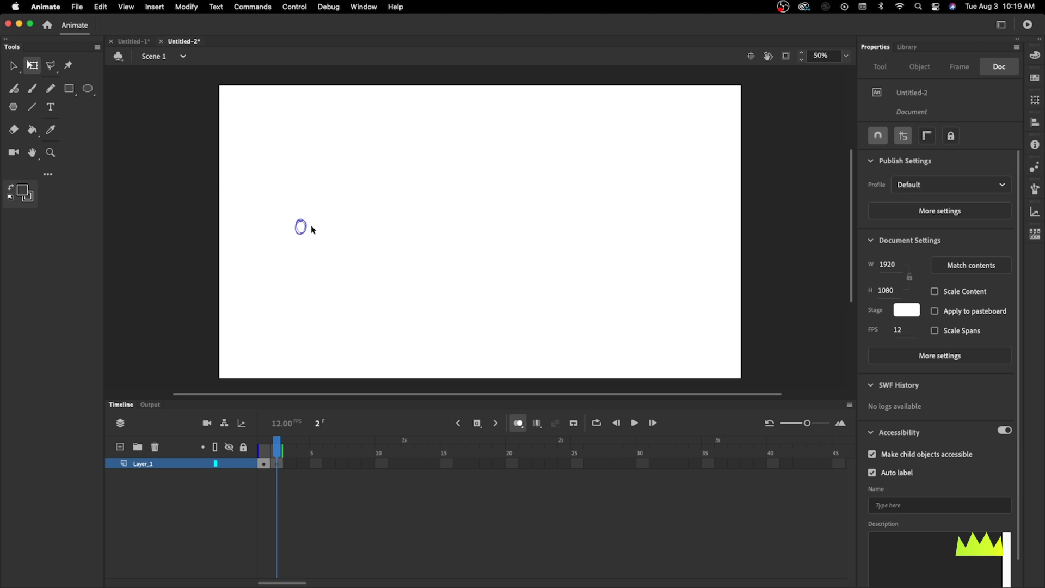
key("b")
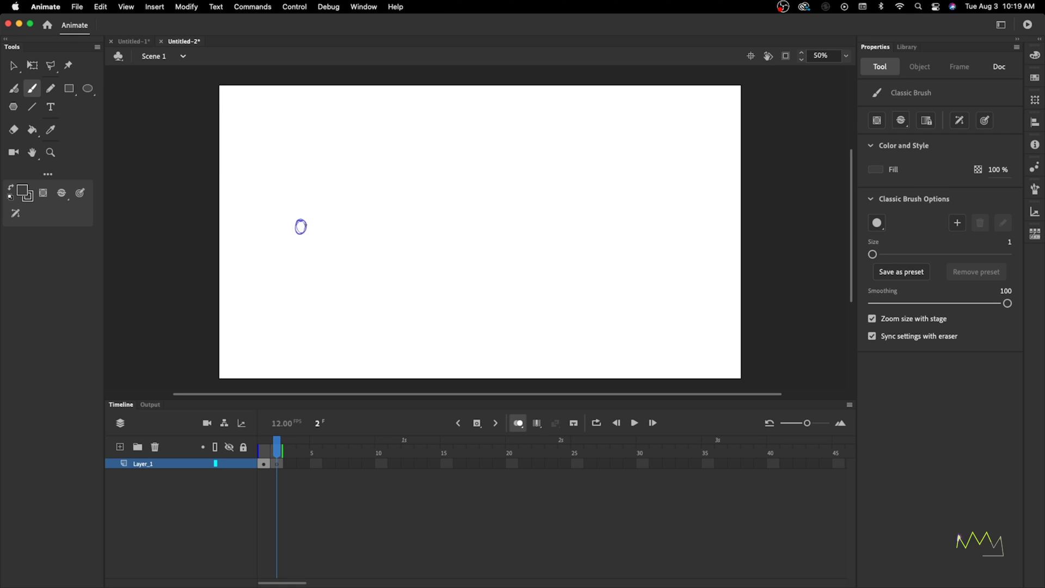
left_click_drag(303, 221, 308, 228)
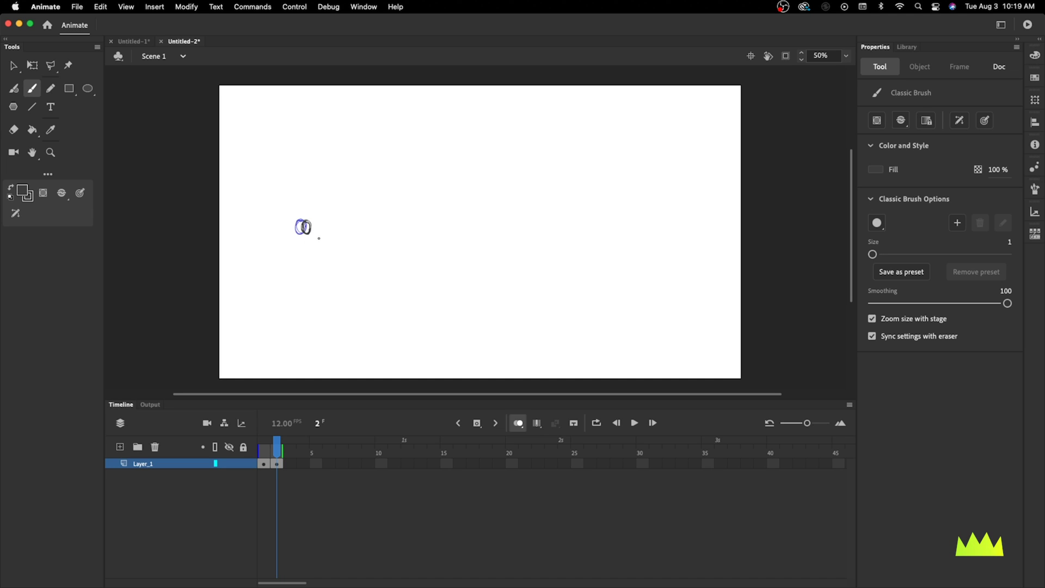
Step: Turn off onion skinning and play frames 1 and 2 in a loop to check the motion, ending with looping off
key(".")
key(".")
left_click(518, 423)
left_click(596, 424)
left_click_drag(270, 438, 273, 438)
key("Return")
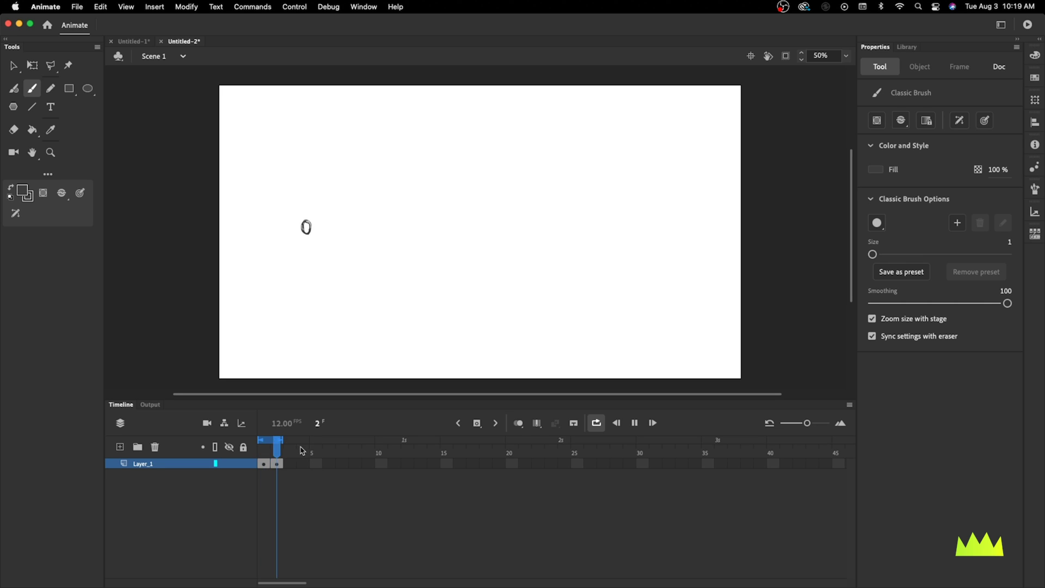
key("Return")
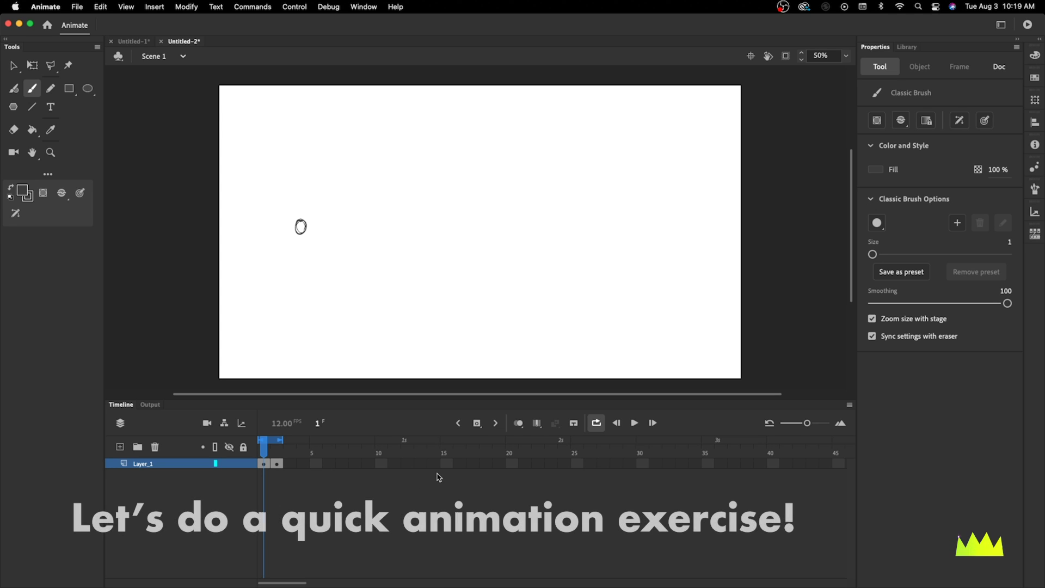
key("alt+shift+l")
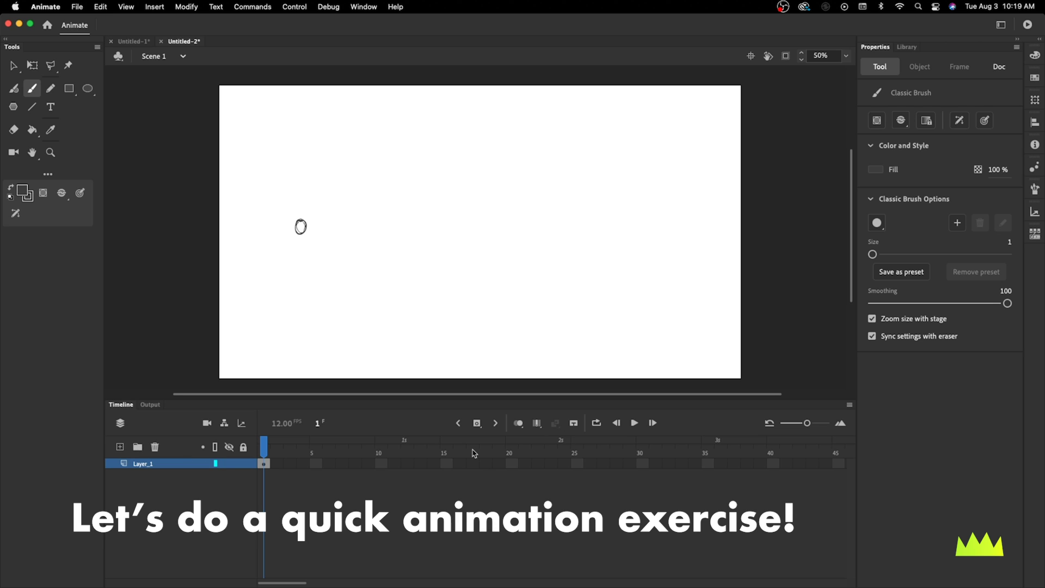
Step: Add a blank keyframe at frame 2 and, with onion skinning on, draw an oval overlapping the first oval's right side
left_click(477, 423)
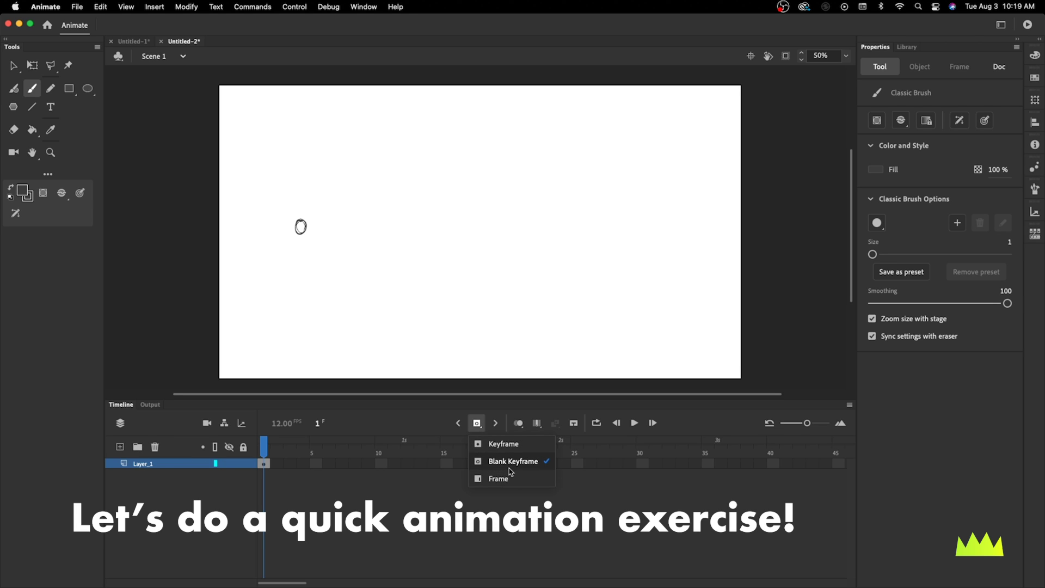
left_click(479, 427)
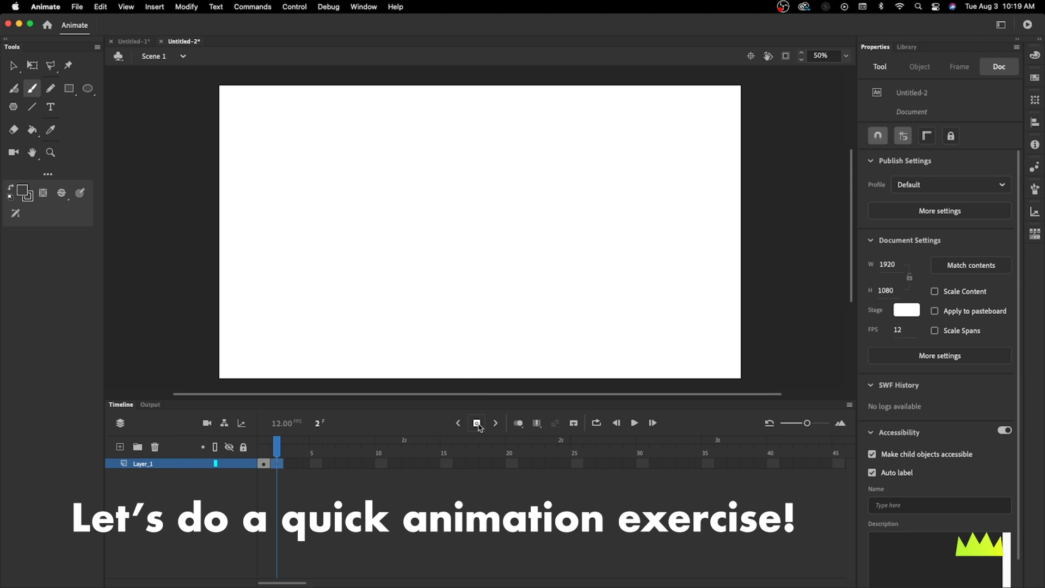
left_click(516, 424)
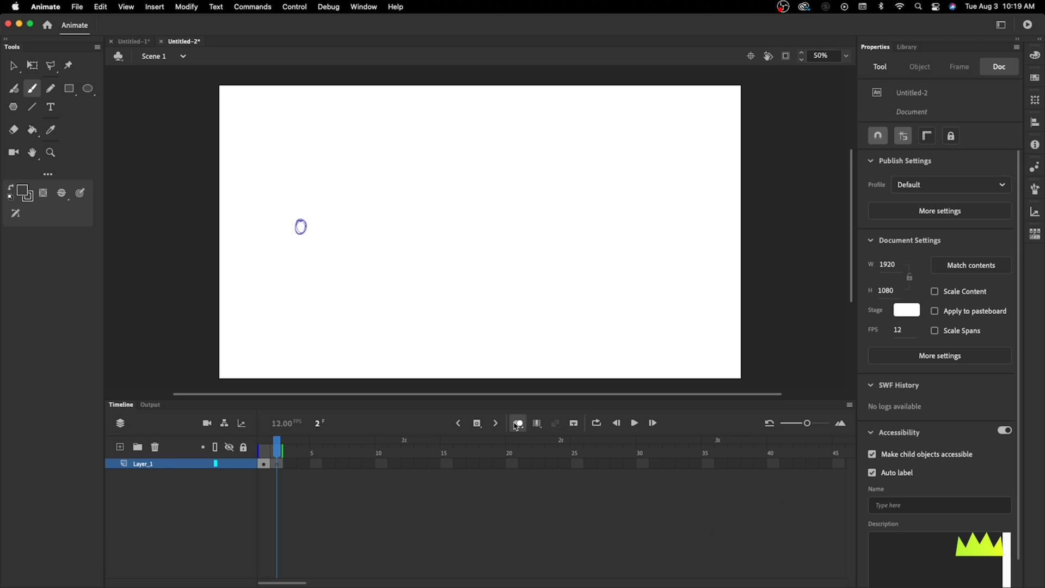
key("super+equal")
left_click_drag(387, 213, 396, 237)
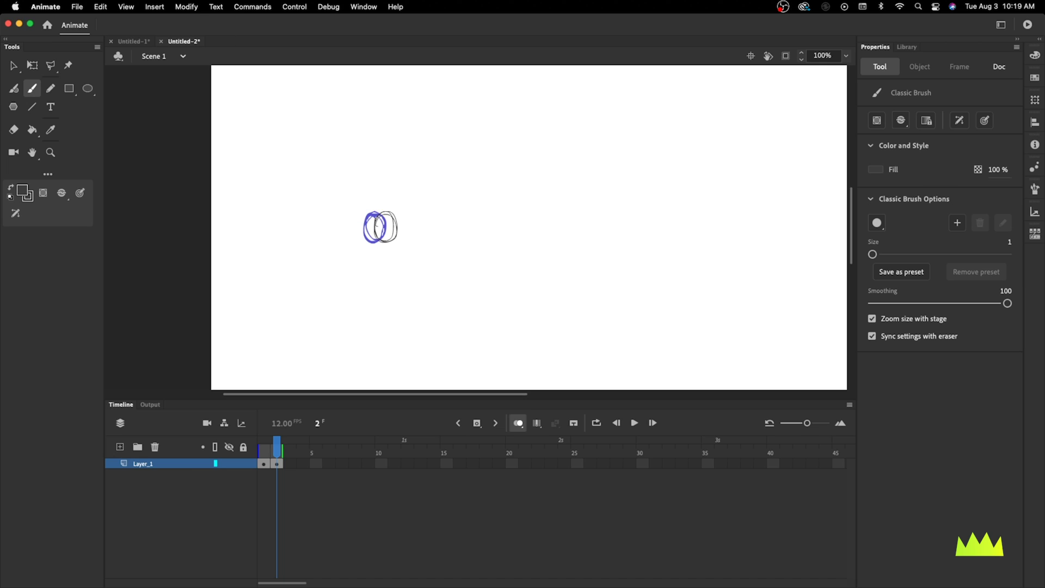
Step: Add blank keyframes at frames 3 and 4 and draw an oval on each, spaced progressively farther right
left_click(478, 425)
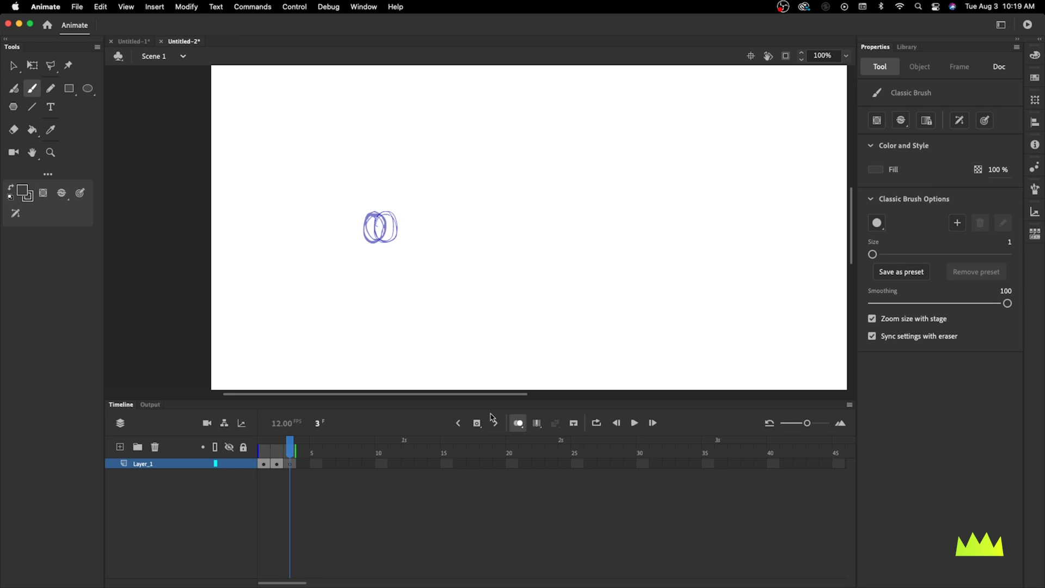
left_click_drag(403, 216, 405, 213)
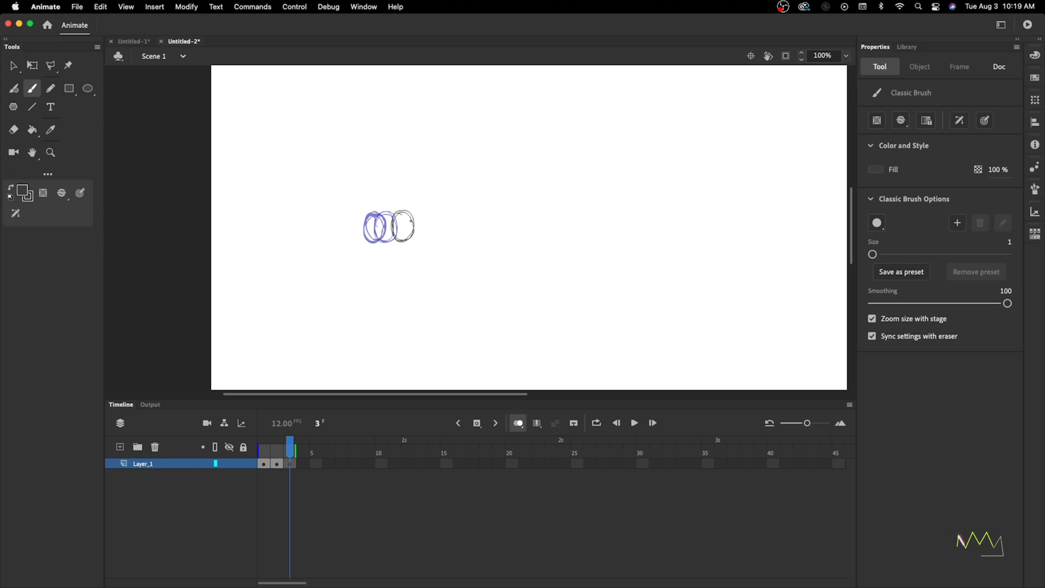
left_click(477, 423)
mouse_move(435, 212)
left_mouse_down()
mouse_move(443, 231)
mouse_move(422, 228)
mouse_move(434, 224)
left_mouse_up()
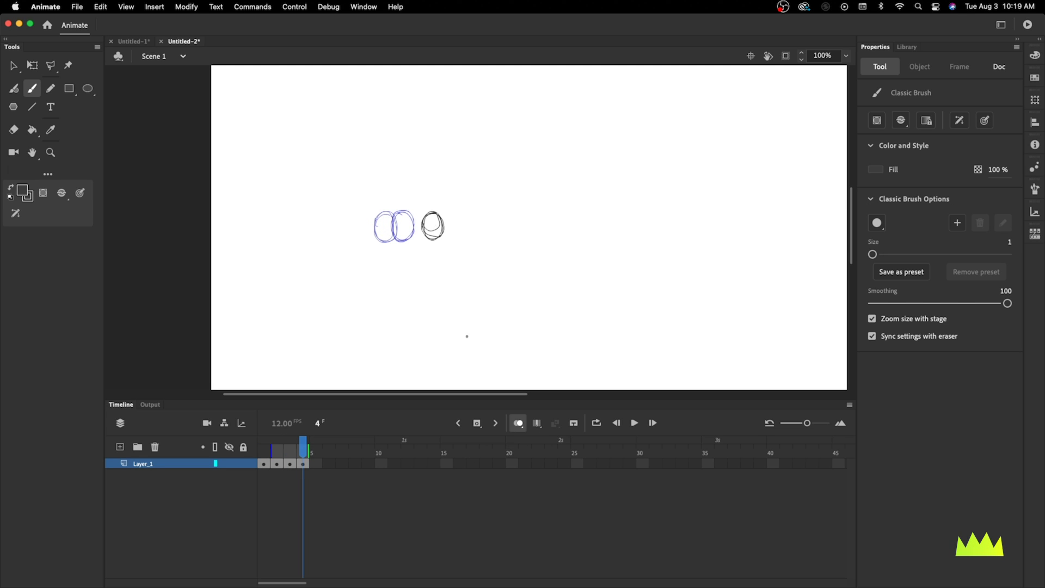
Step: Add a blank keyframe at frame 5 and draw an oval a wider gap to the right of frame 4's oval
left_click(477, 423)
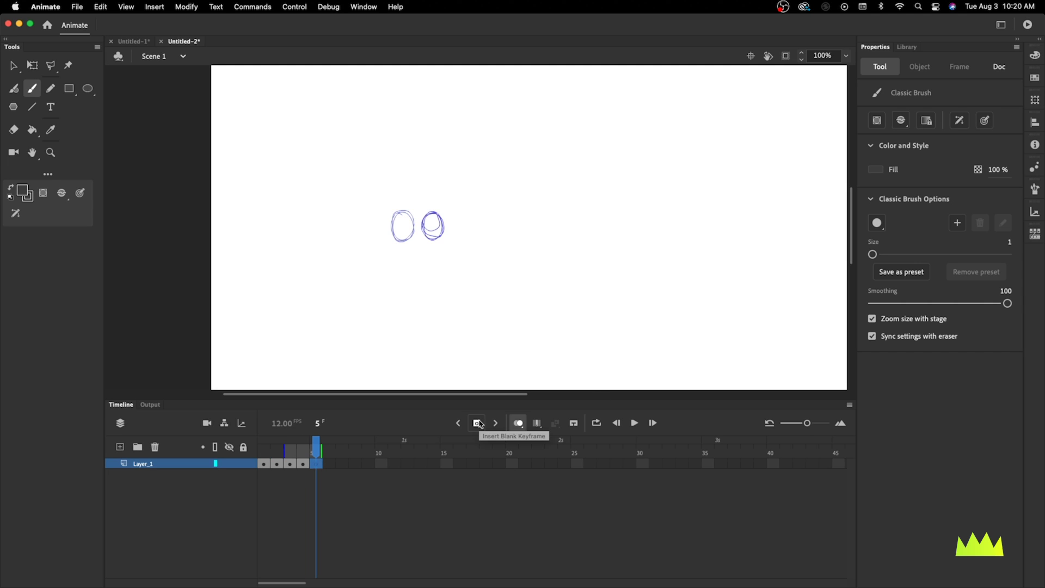
mouse_move(462, 219)
left_mouse_down()
mouse_move(460, 240)
mouse_move(480, 230)
mouse_move(466, 237)
mouse_move(469, 213)
left_mouse_up()
key("super+z")
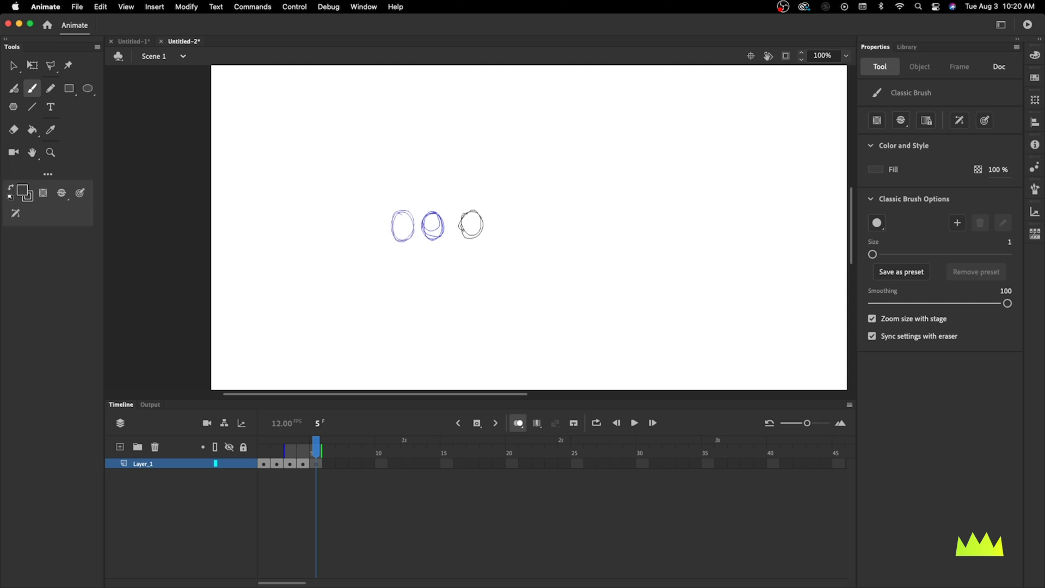
Step: Add blank keyframes at frames 6 and 7, drawing a small oval on 6 and a flatter, horizontally stretched oval farther right on 7
key("F7")
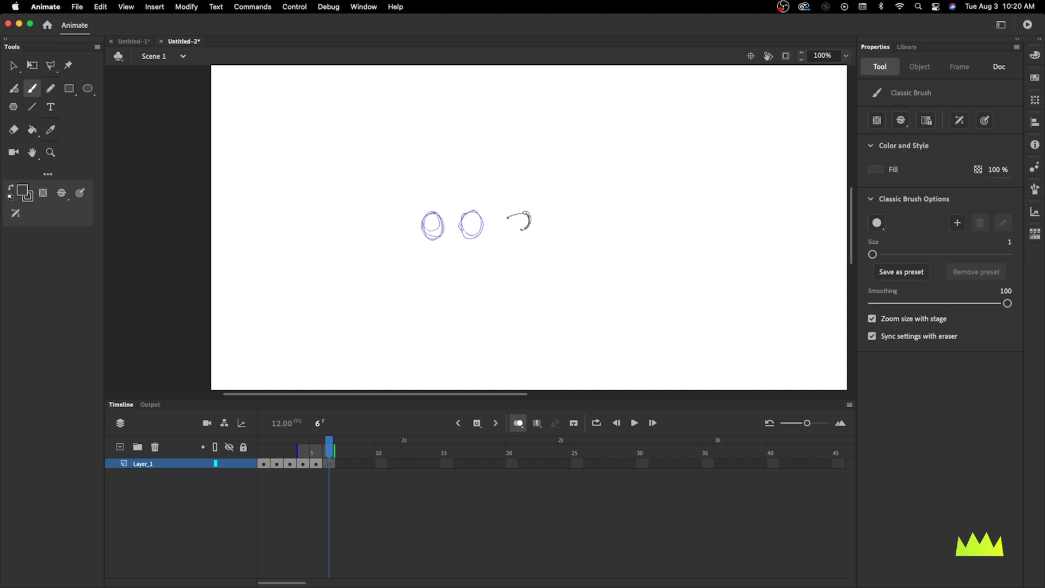
left_click_drag(512, 229, 524, 231)
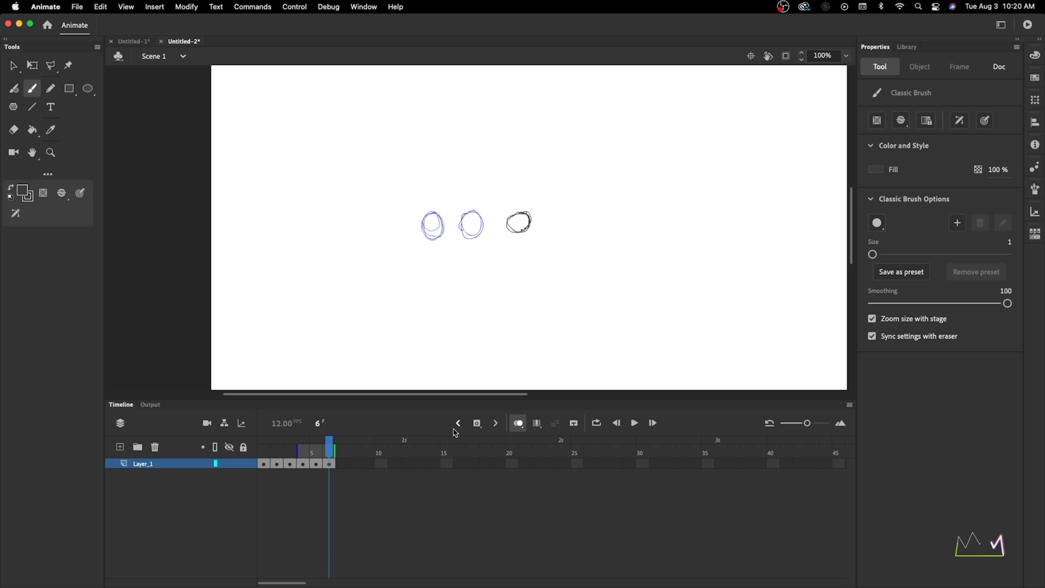
mouse_move(325, 443)
left_mouse_down()
mouse_move(273, 452)
mouse_move(329, 452)
mouse_move(277, 453)
mouse_move(322, 454)
mouse_move(301, 465)
mouse_move(327, 452)
mouse_move(263, 444)
mouse_move(342, 445)
left_mouse_up()
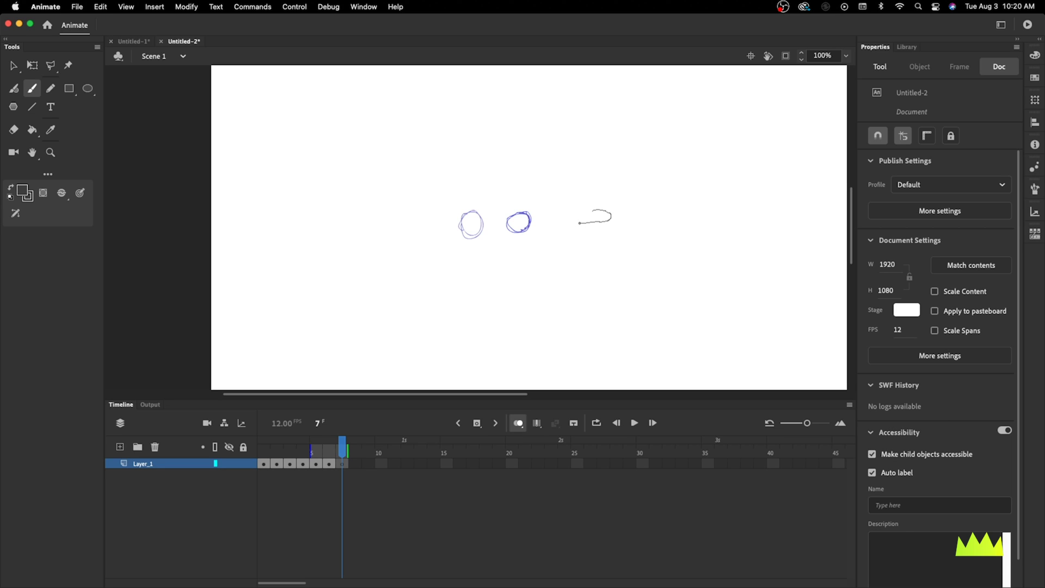
left_click_drag(584, 212, 584, 211)
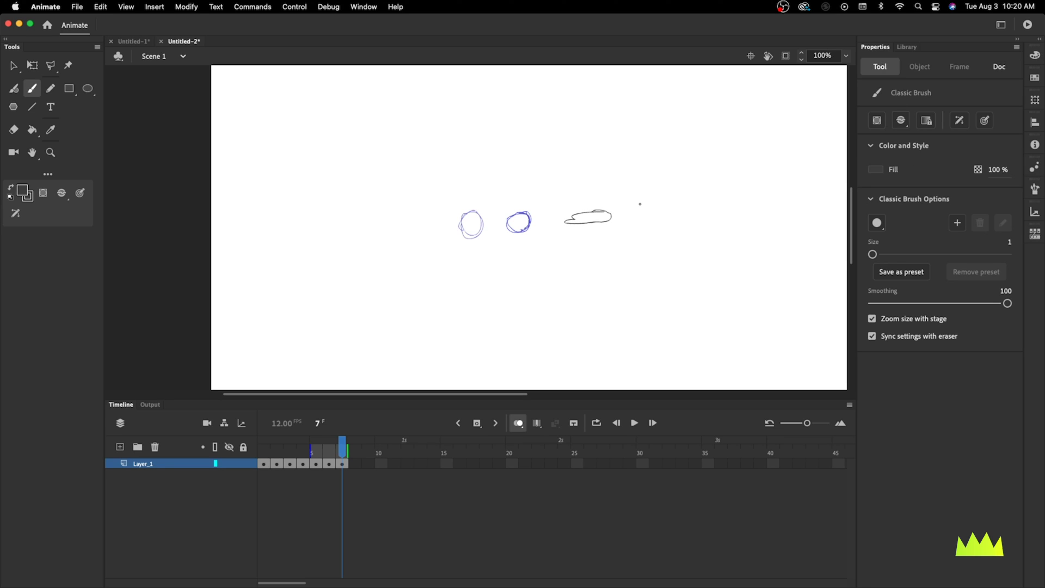
Step: Add a blank keyframe at frame 8 and draw a long, stretched oval to the right of frame 7's oval
left_click(493, 425)
scroll(618, 296, "right", 3)
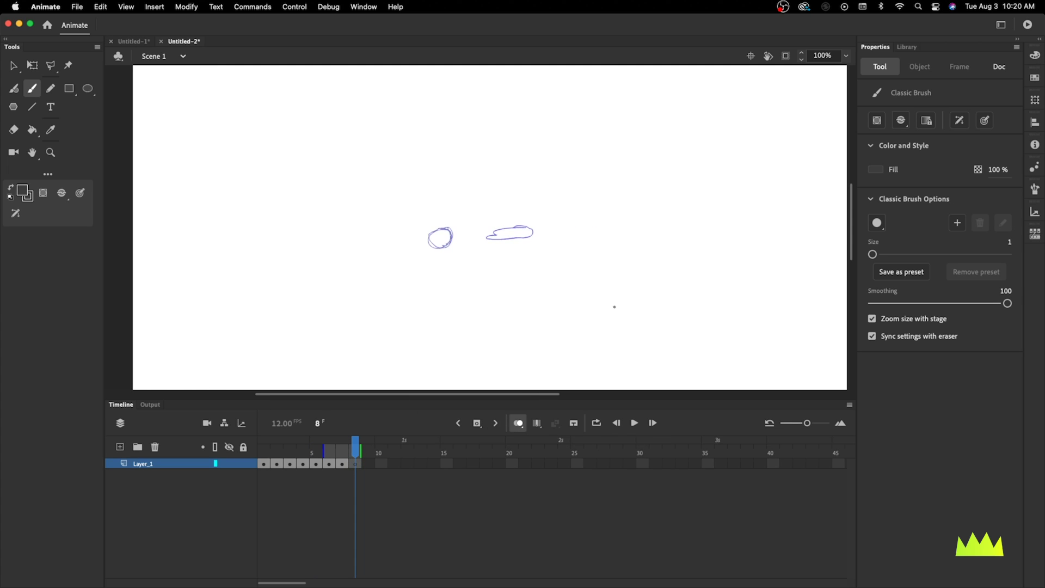
key("super+minus")
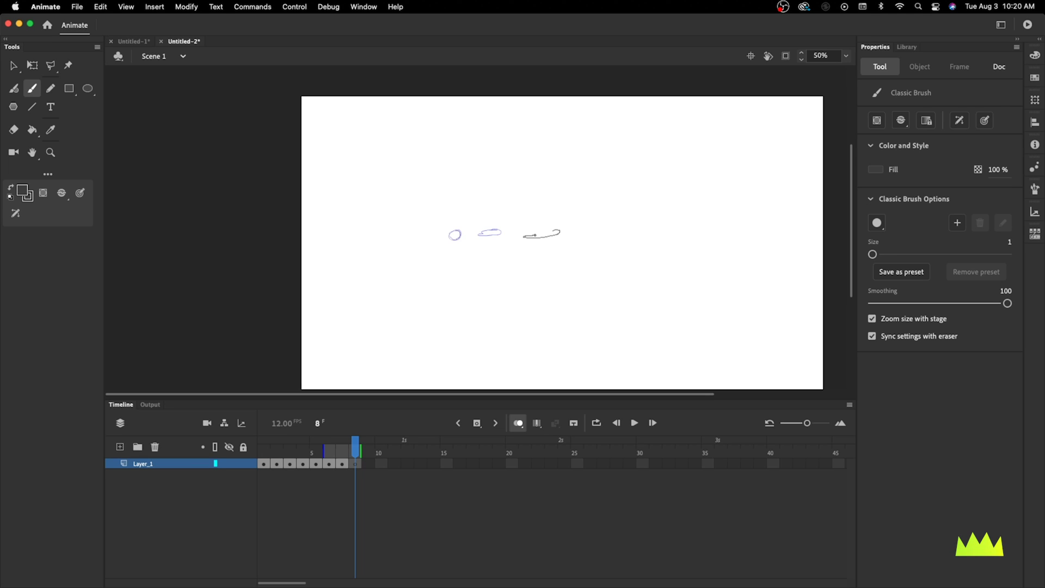
left_click_drag(544, 231, 556, 229)
Step: Add blank keyframes at frames 9 to 12 and draw an oval on each, farther right with shrinking gaps and rounder shapes
left_click(475, 423)
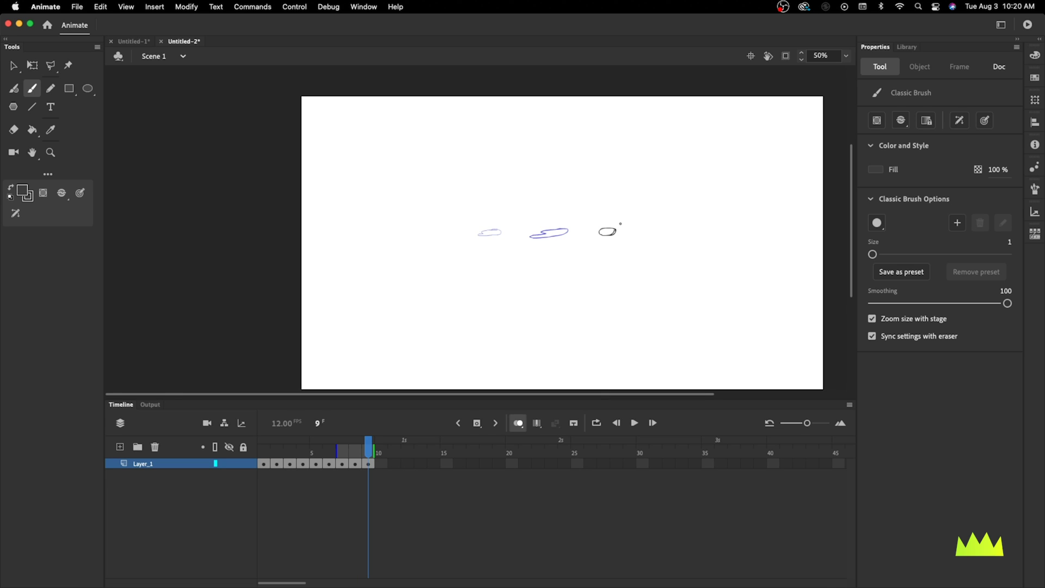
left_click(476, 423)
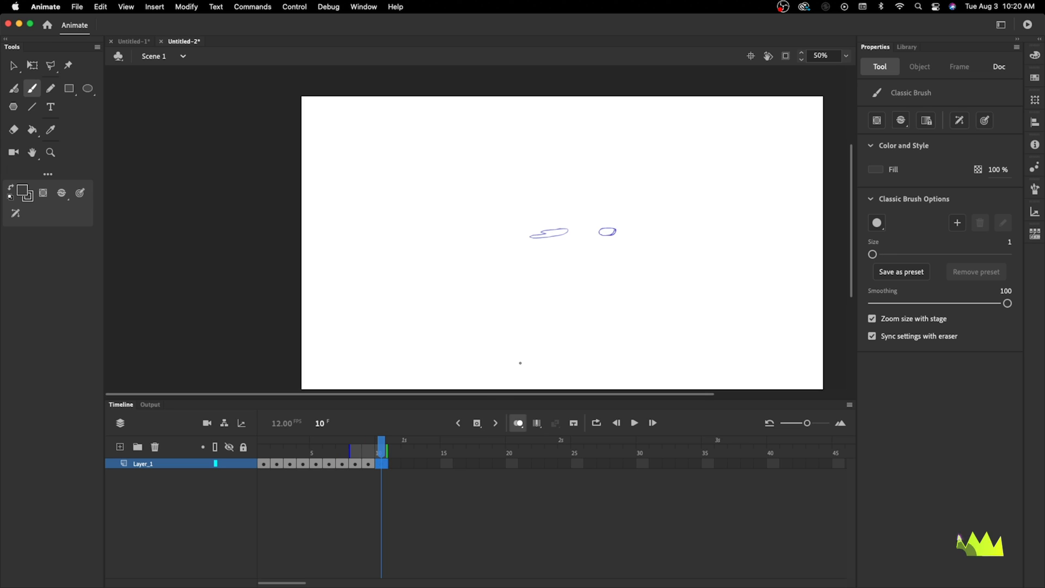
left_click_drag(641, 229, 632, 227)
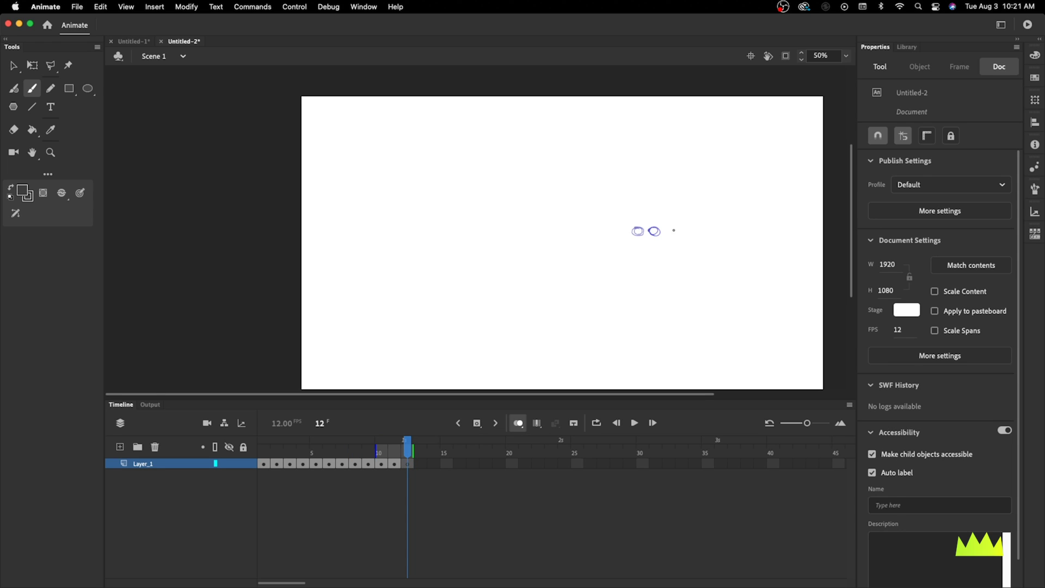
left_click_drag(672, 228, 666, 223)
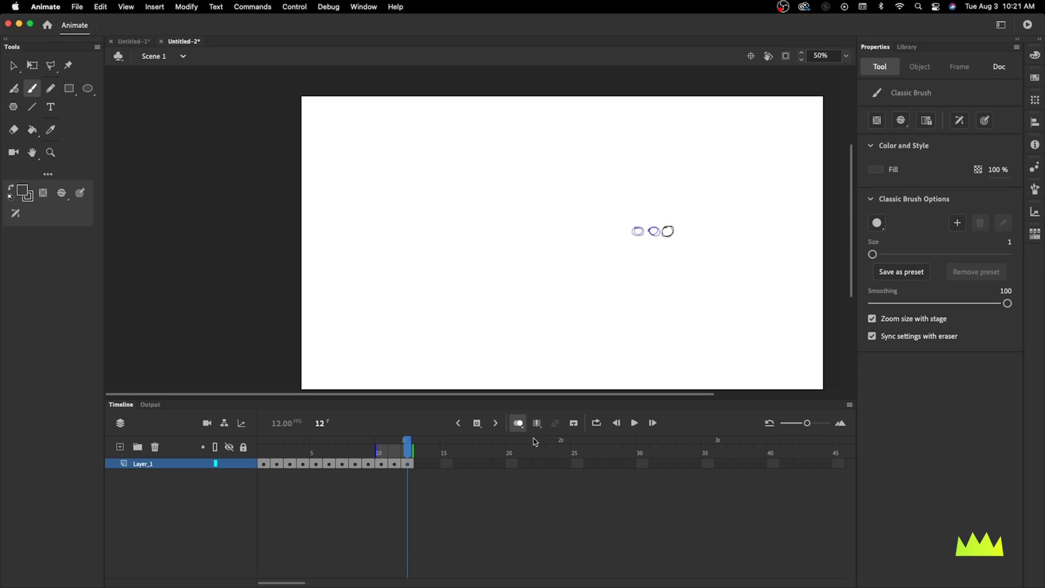
Step: Add blank keyframes at frames 13 and 14 and draw an oval on each, overlapping the previous one slightly to its right
left_click(479, 422)
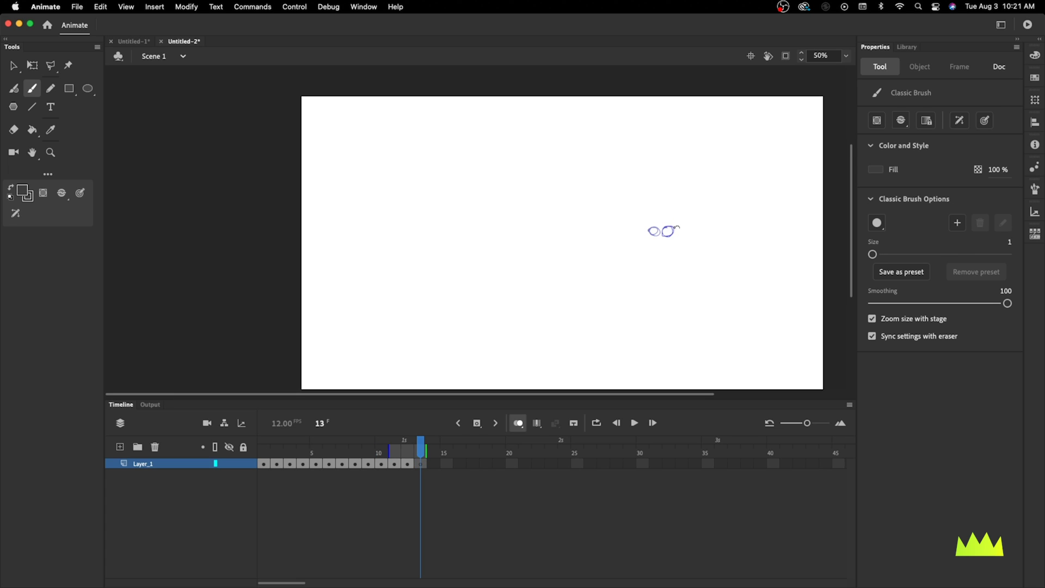
left_click_drag(684, 225, 687, 223)
left_click(473, 424)
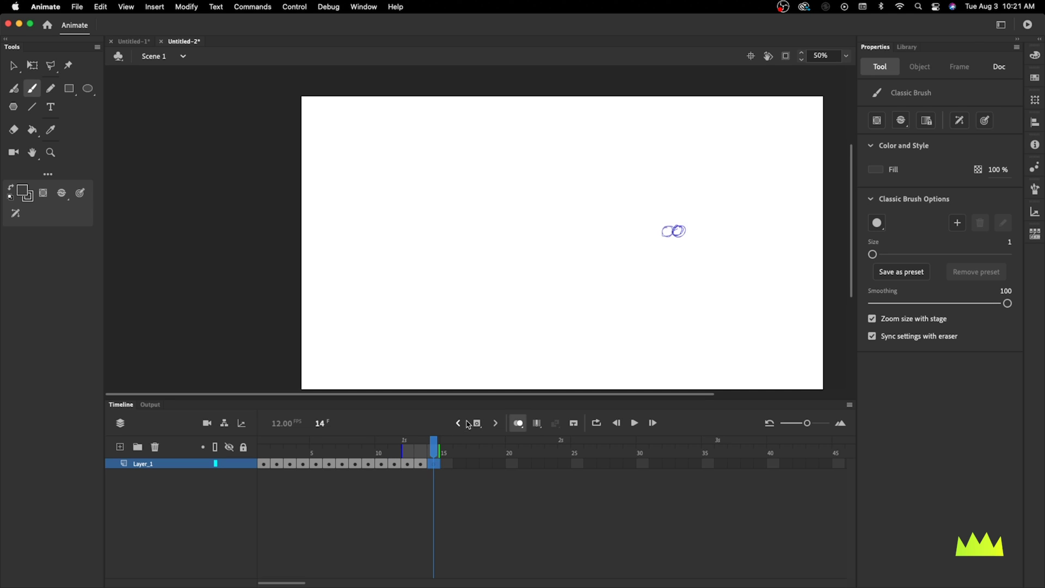
Step: Add a blank keyframe at frame 15, undo the first oval drawn there and redraw it overlapping frame 14's oval
left_click(474, 424)
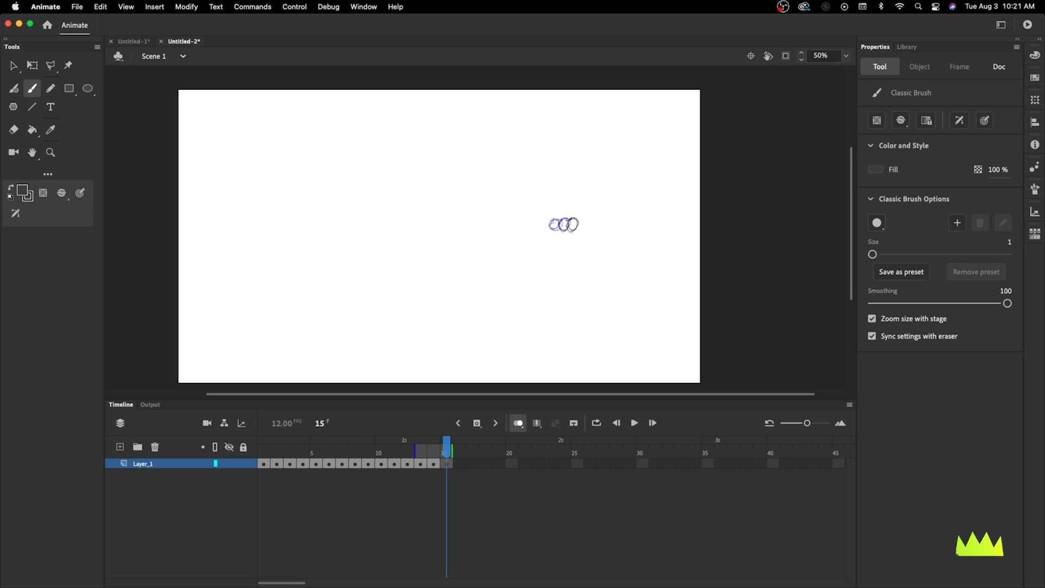
key("ctrl+z")
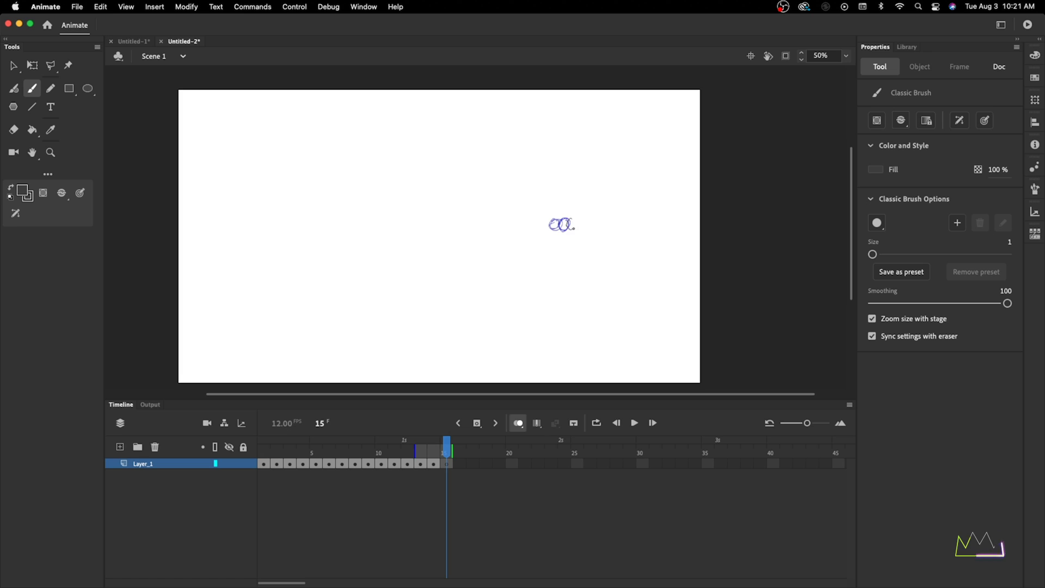
mouse_move(578, 227)
left_mouse_down()
mouse_move(569, 218)
mouse_move(577, 224)
left_mouse_up()
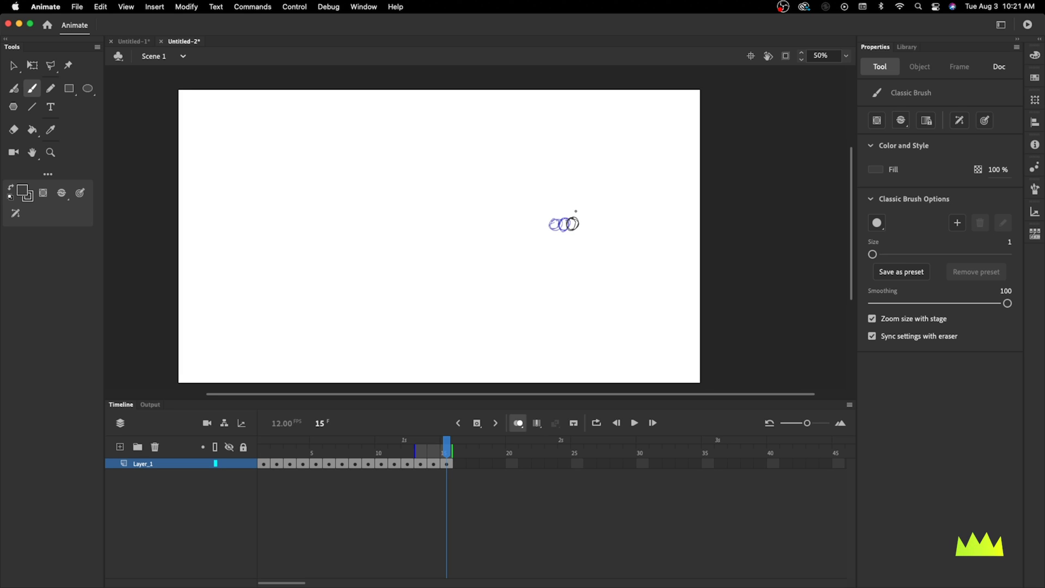
Step: Add blank keyframes at frames 16 and 17 and draw an oval on each, barely offset right of the previous one
left_click(481, 427)
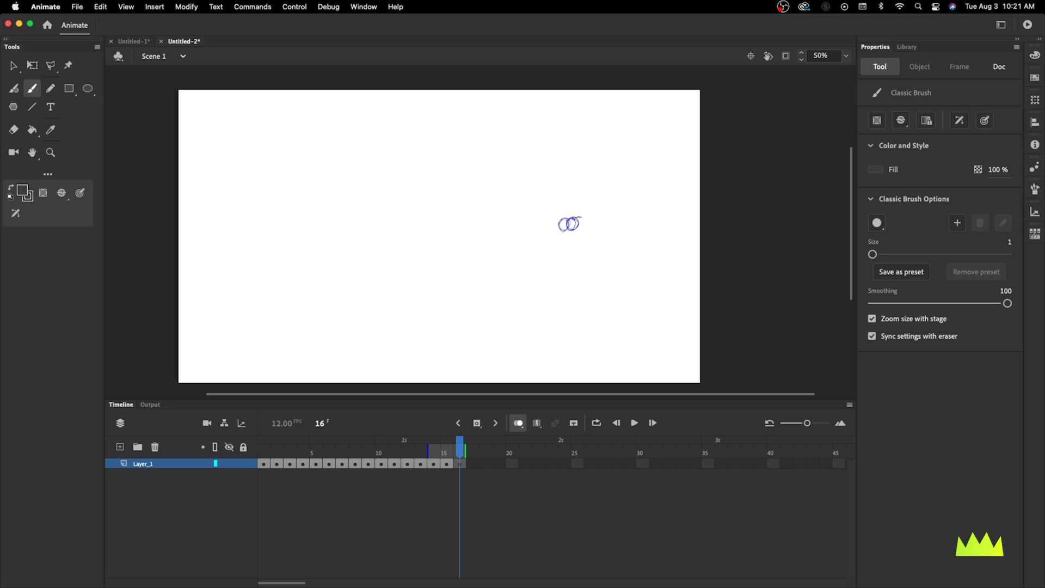
left_click(582, 208)
left_click(477, 423)
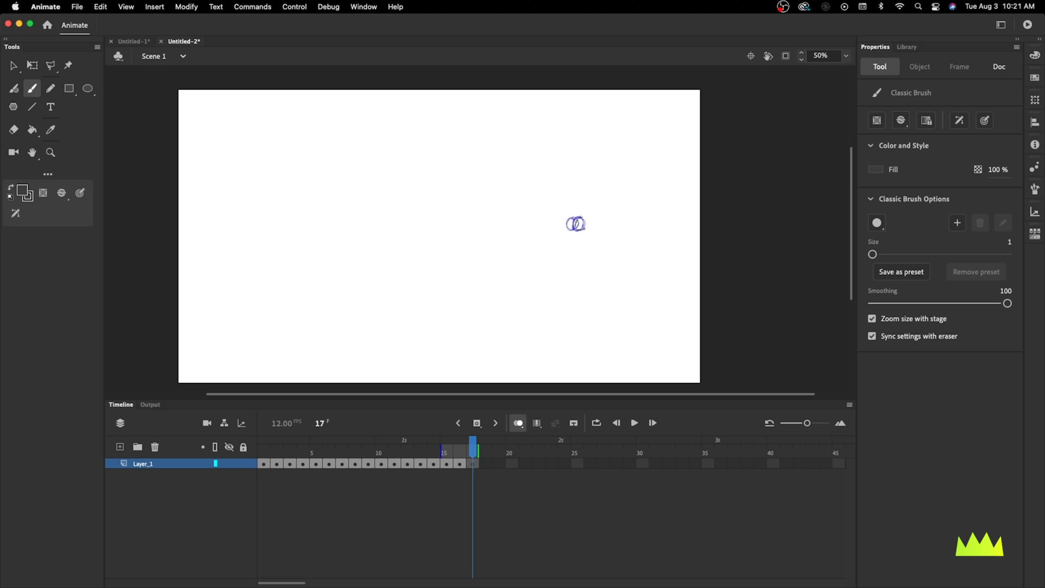
left_click(580, 222)
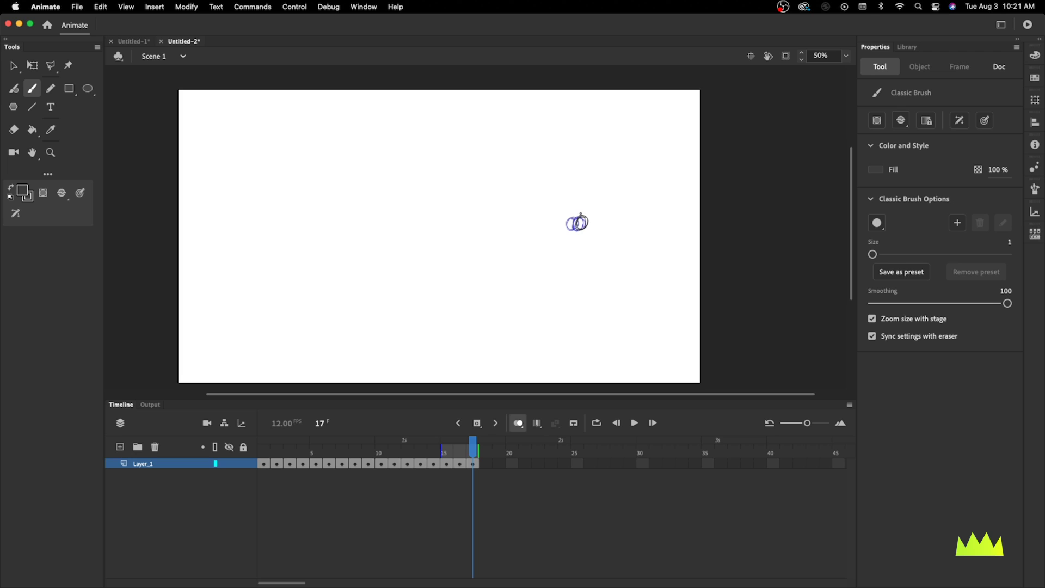
Step: Turn off onion skinning and play frames 1 to 17 in a loop to review the motion, ending with looping off
left_click(518, 423)
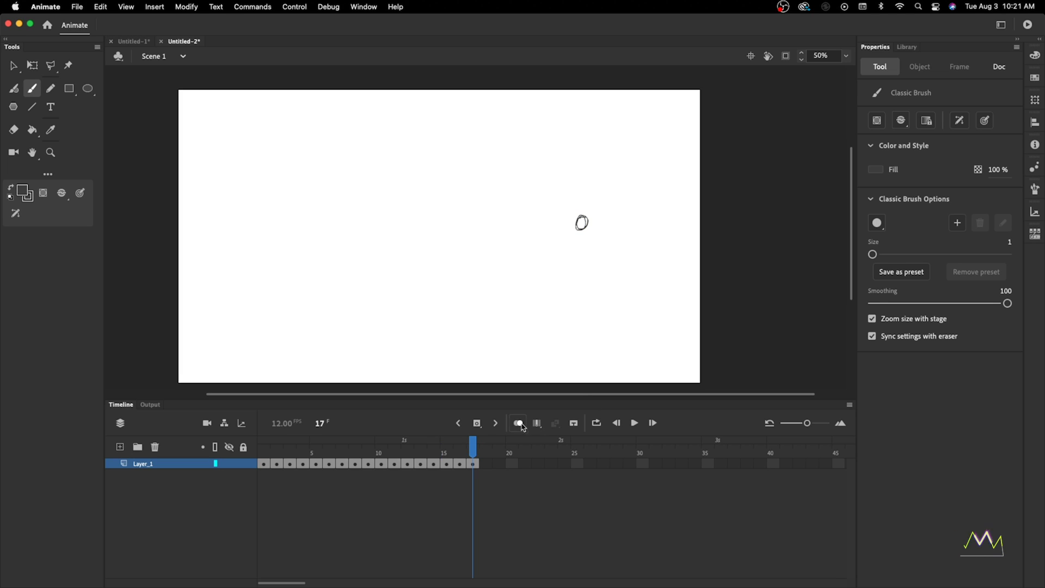
left_click(597, 423)
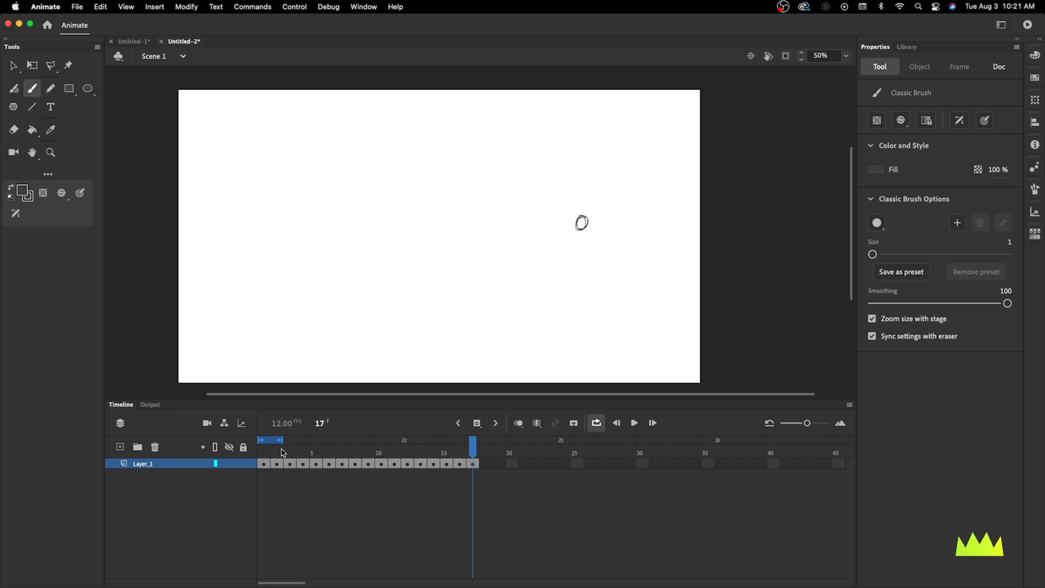
left_click_drag(278, 441, 503, 455)
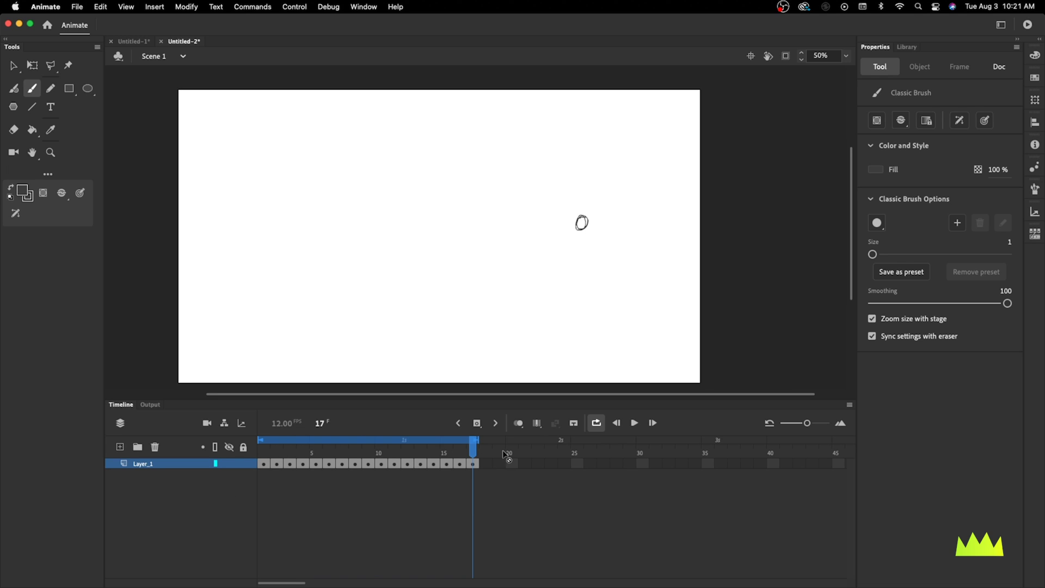
key("Return")
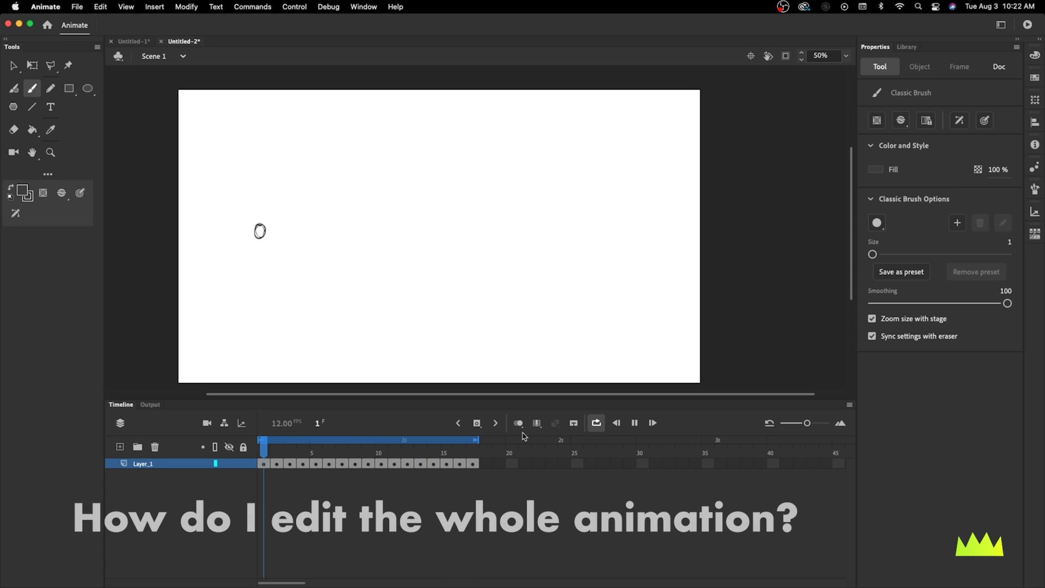
key("Return")
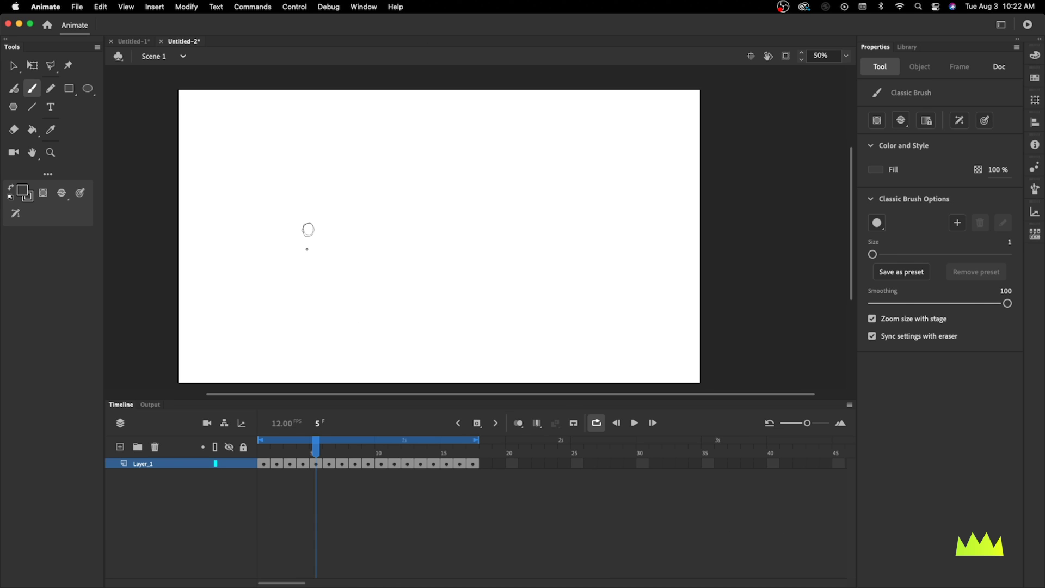
left_click(596, 423)
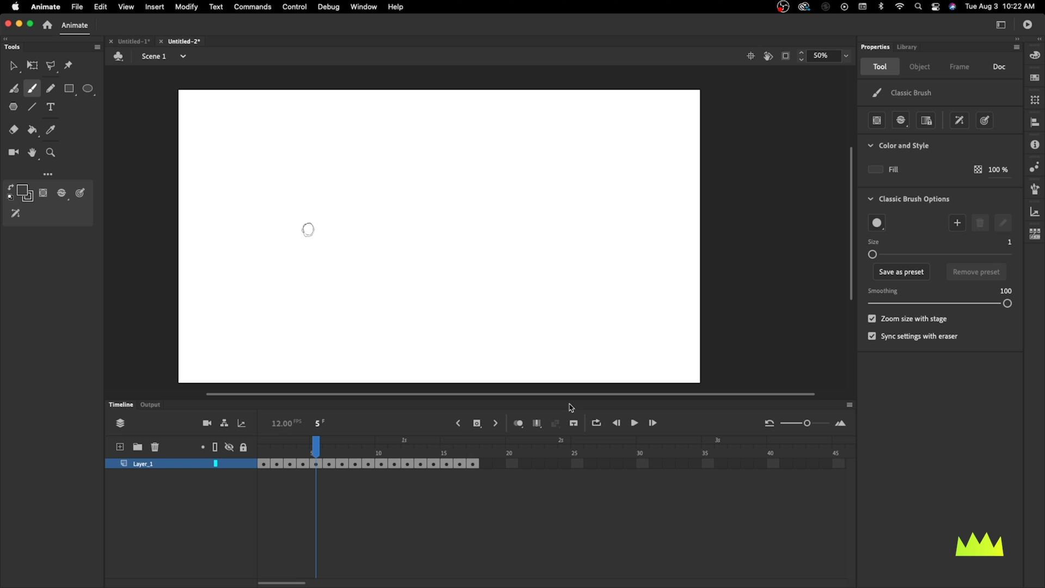
Step: Turn on editing of multiple frames and set its range to All frames
left_click(537, 425)
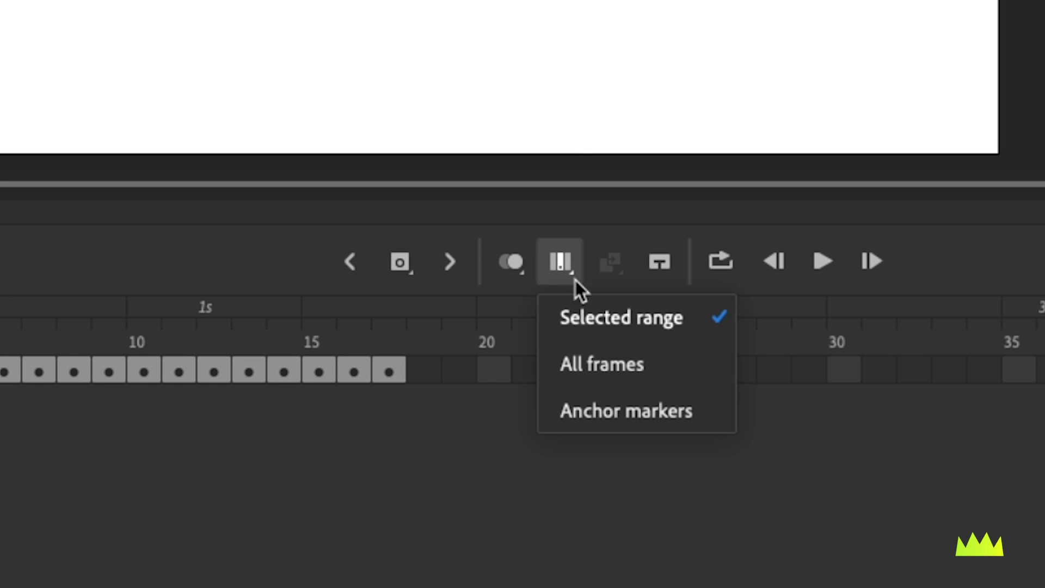
left_click(570, 272)
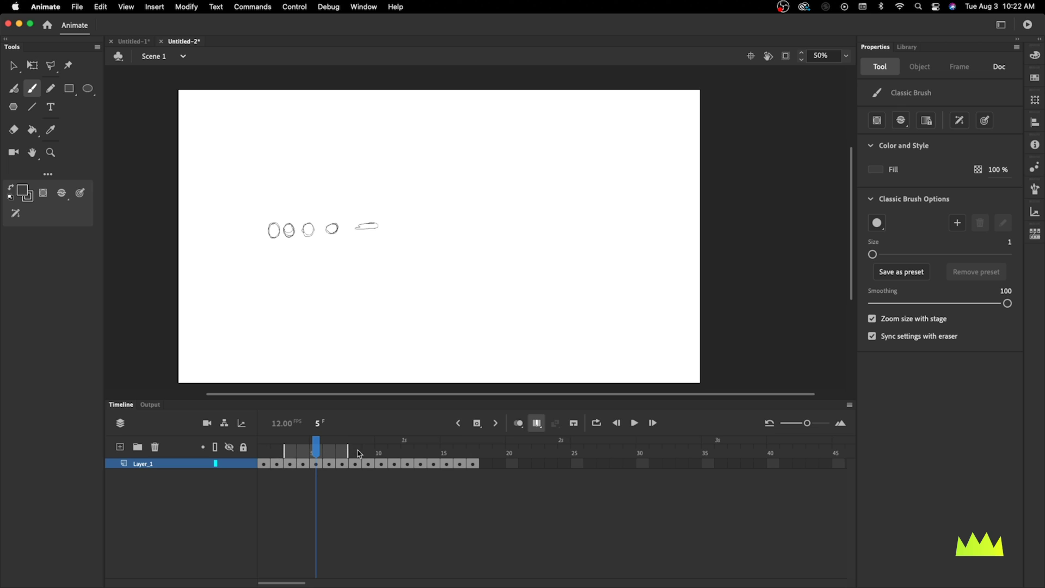
left_click(537, 424)
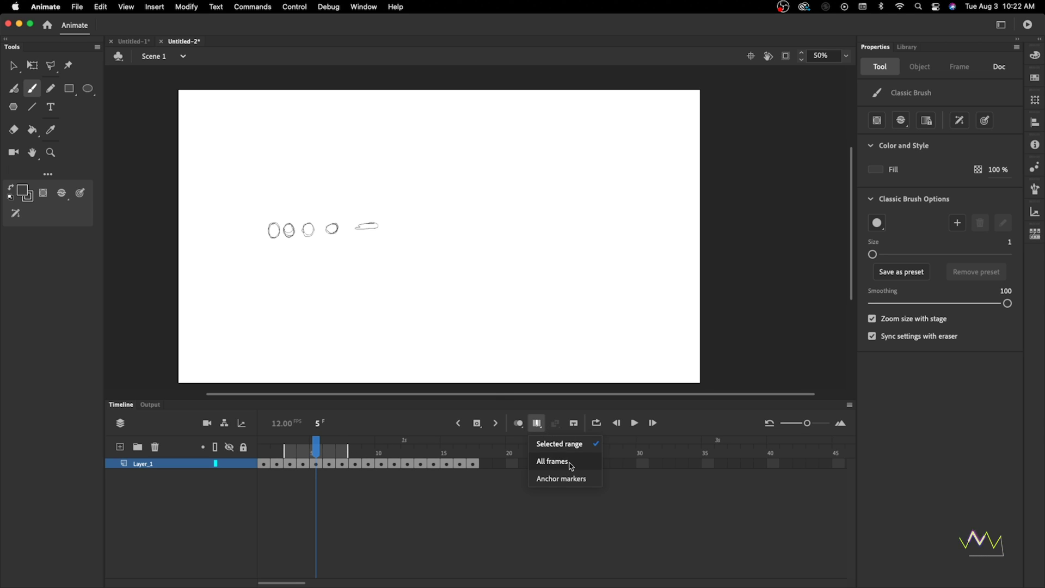
left_click(569, 464)
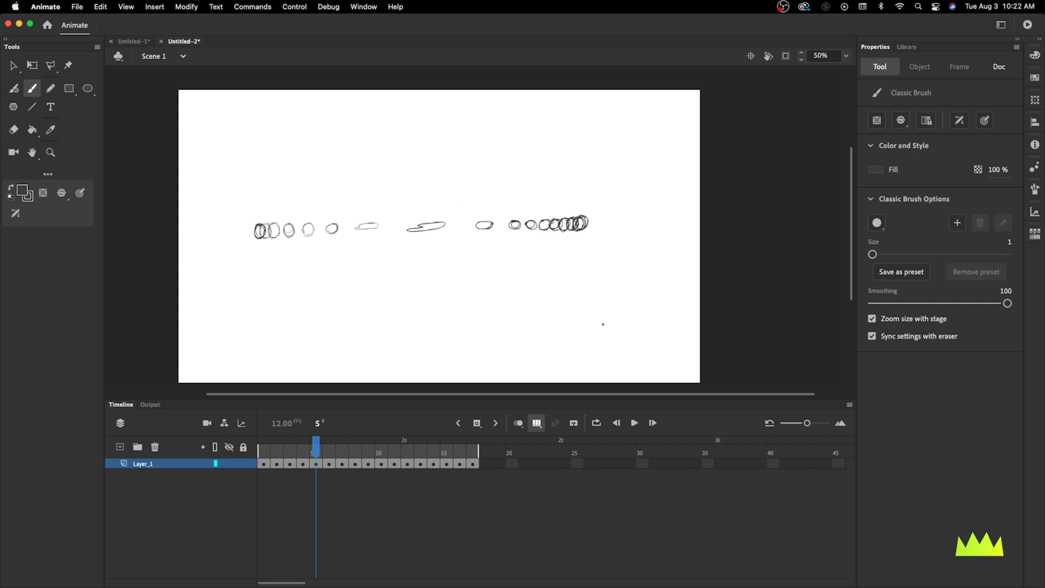
Step: Select the ovals on all frames, enlarge them and rotate the row into a rising diagonal spanning about 1653 by 907 px
key("v")
left_click_drag(619, 188, 199, 304)
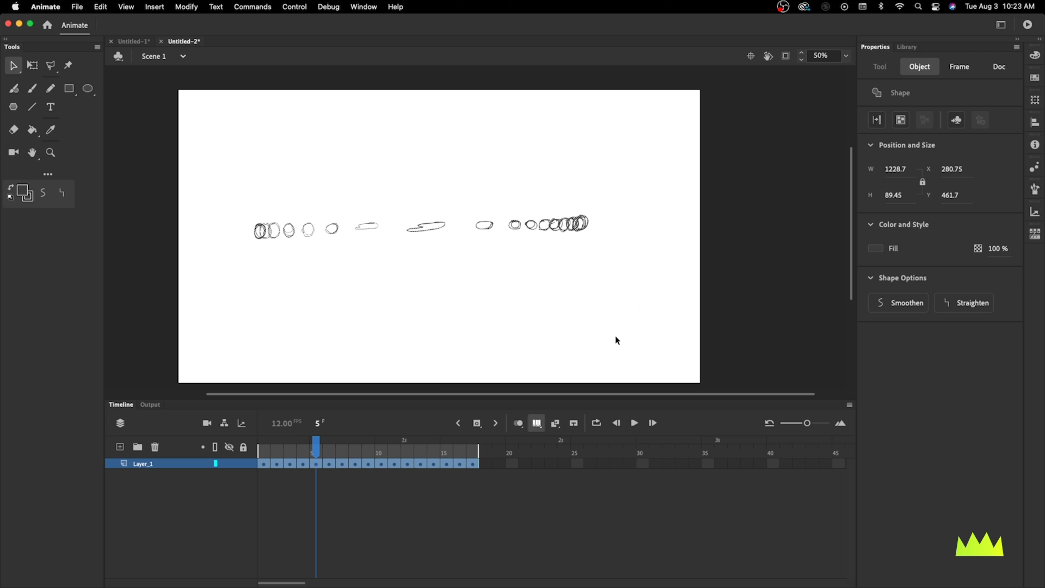
key("q")
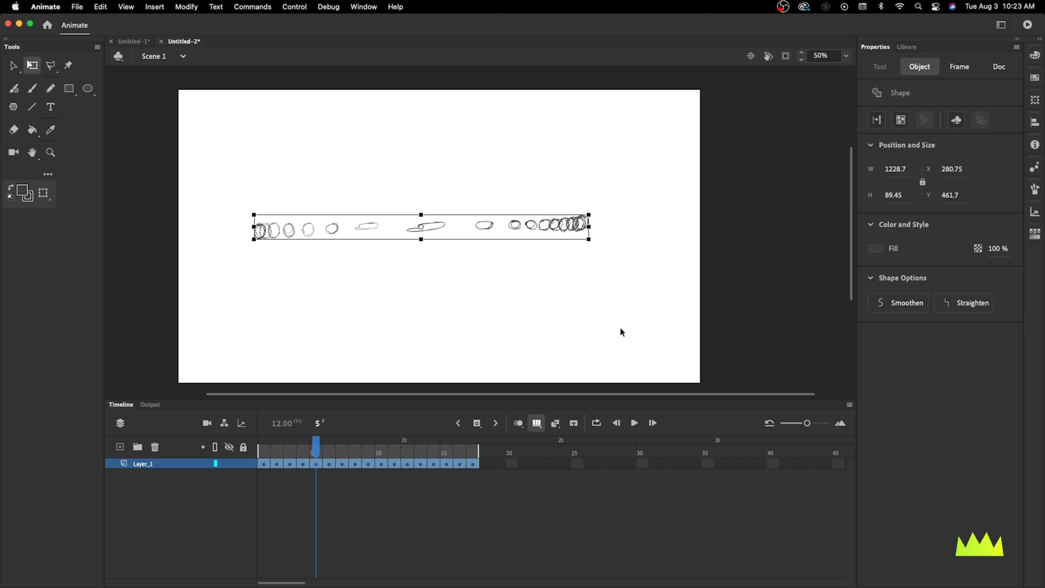
left_click_drag(588, 240, 648, 279)
mouse_move(636, 225)
left_mouse_down()
mouse_move(652, 234)
mouse_move(669, 206)
mouse_move(645, 133)
mouse_move(675, 155)
left_mouse_up()
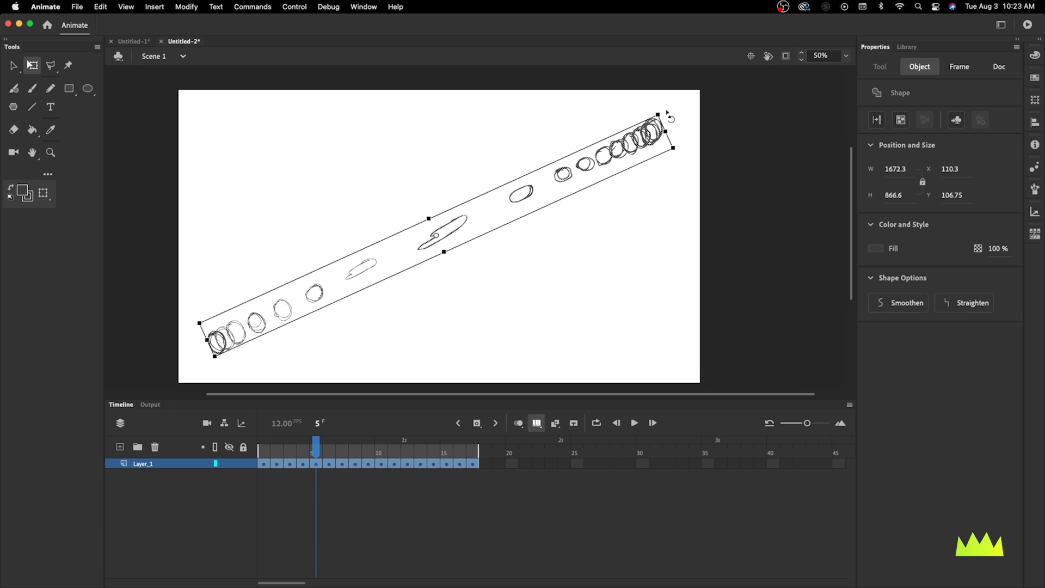
left_click_drag(668, 113, 667, 118)
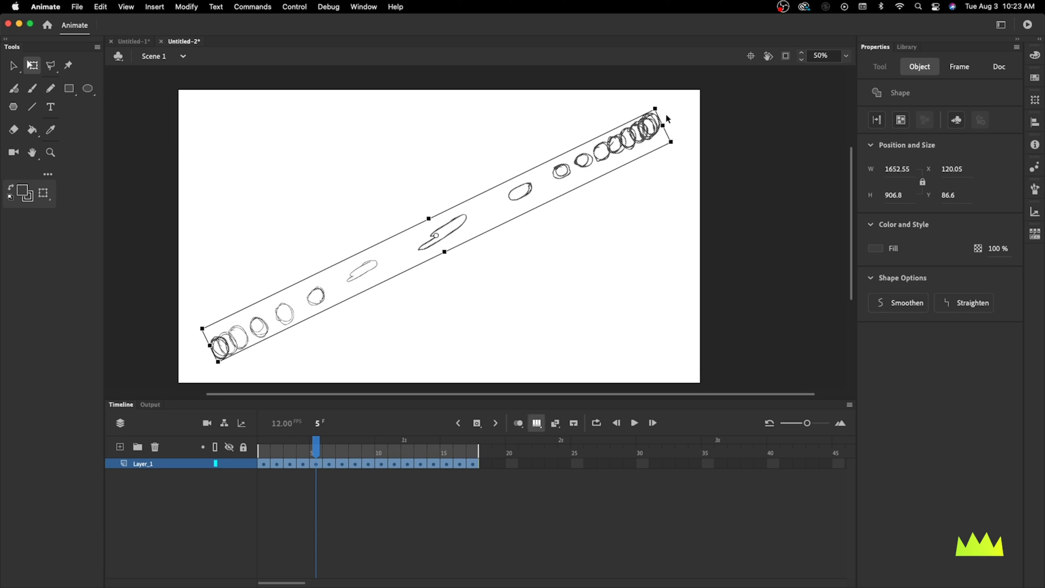
Step: Turn off multiple-frame editing and play the animation to review the enlarged, diagonal motion
left_click(537, 428)
left_click(188, 539)
key("Return")
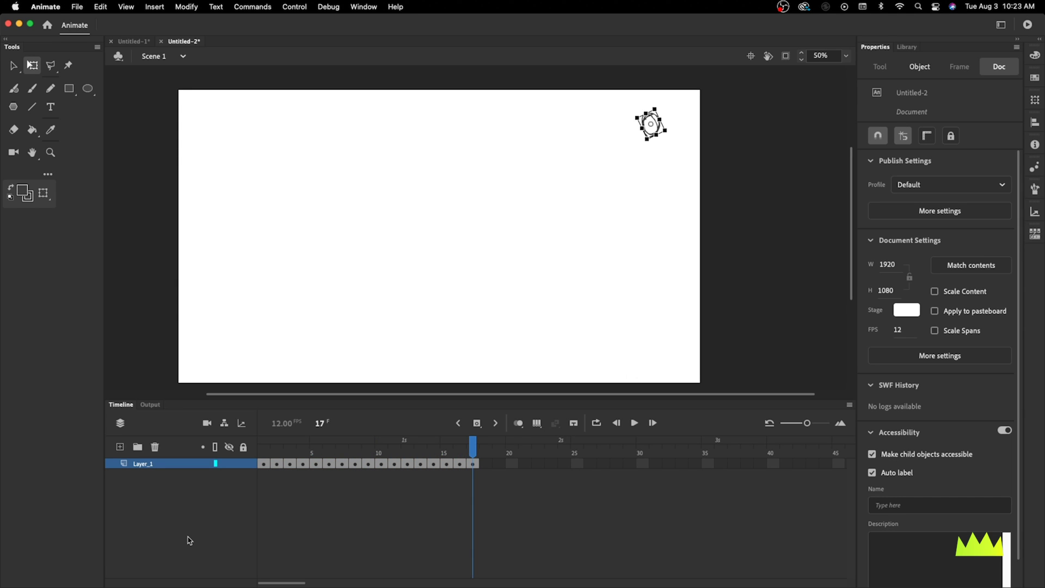
key("Return")
key("Return")
Step: Zoom in to 800% on frame 17's oval to examine the edge quality of its brush lines
key("super+equal")
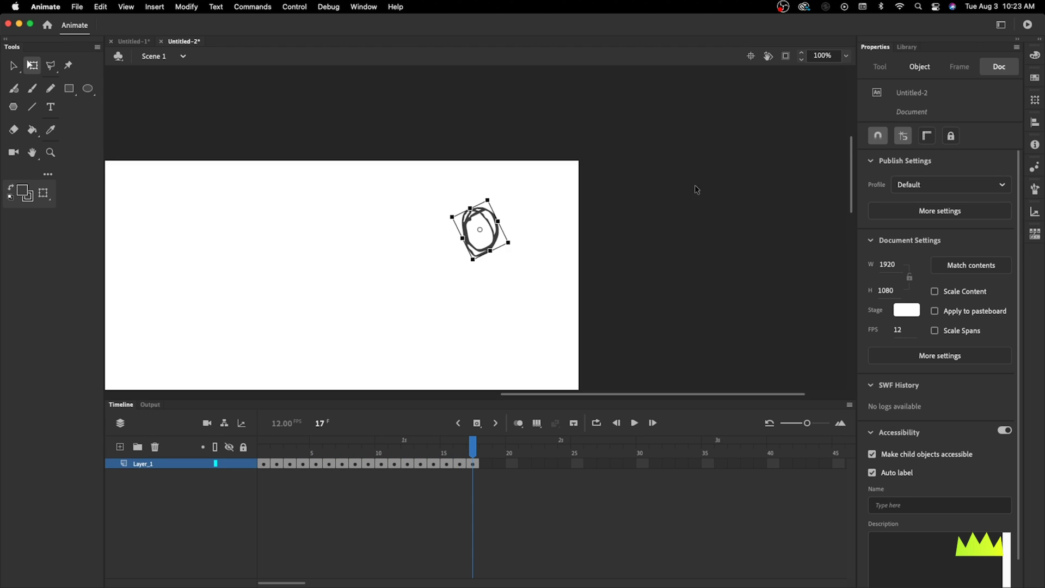
key("super+equal")
key("super+equal")
key("super+equal")
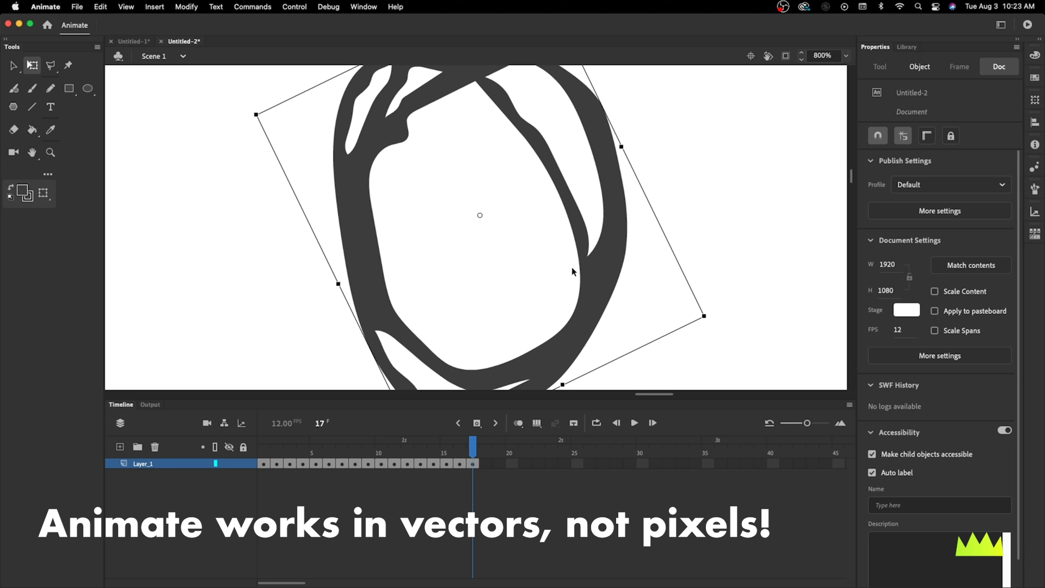
Step: Zoom out to the full stage at 50%, return to frame 1 and add a new layer above Layer_1
key("super+minus")
key("super+minus")
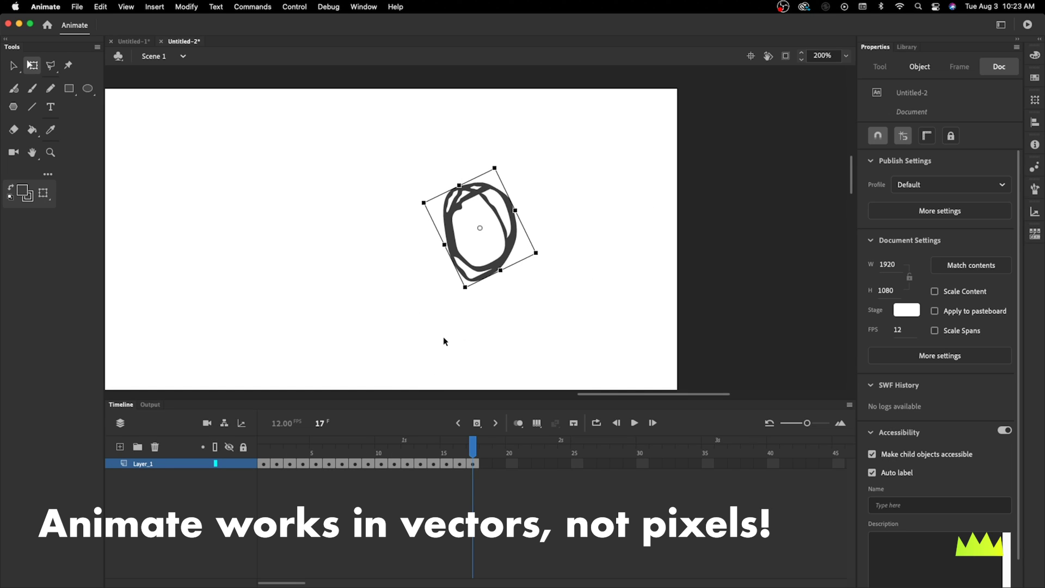
key("super+minus")
key("super+minus")
mouse_move(589, 324)
left_mouse_down()
mouse_move(649, 273)
mouse_move(720, 273)
mouse_move(706, 250)
mouse_move(744, 228)
left_mouse_up()
left_click(264, 463)
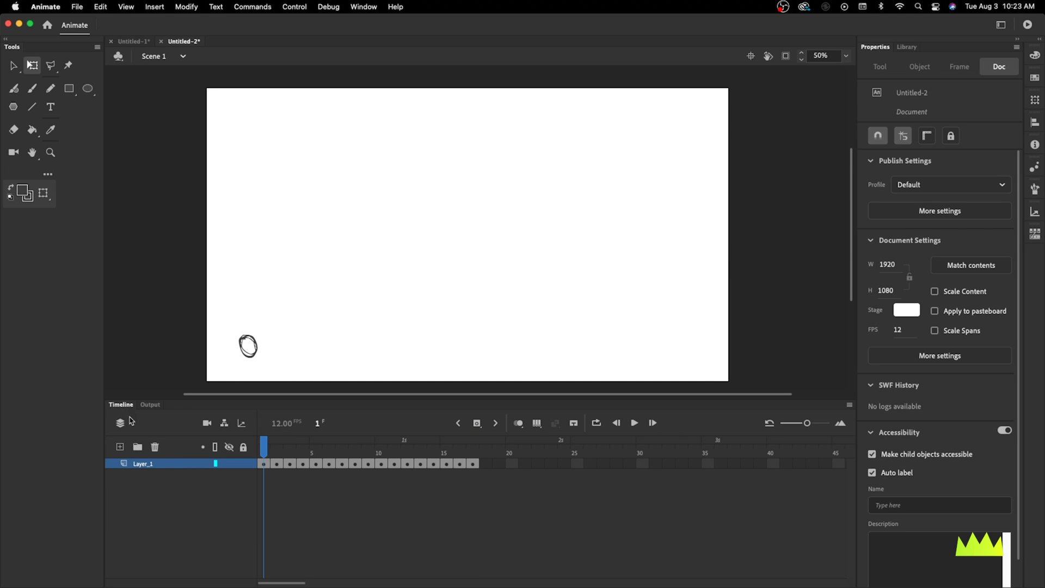
left_click(124, 448)
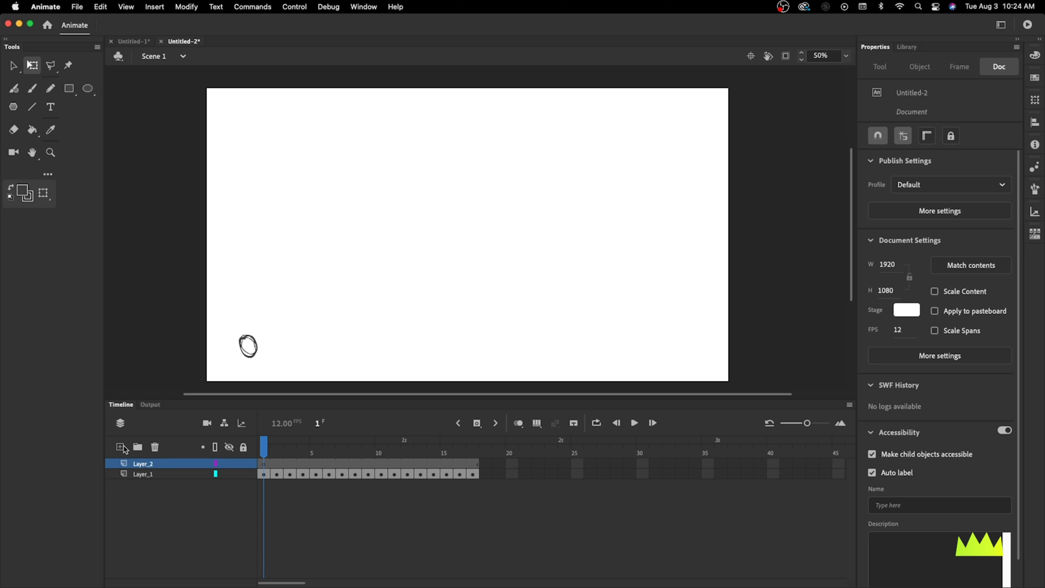
Step: Convert Layer_1 to a guide layer, scrub a few of its frames and make Layer_2 the active layer
left_click(161, 478)
right_click(188, 478)
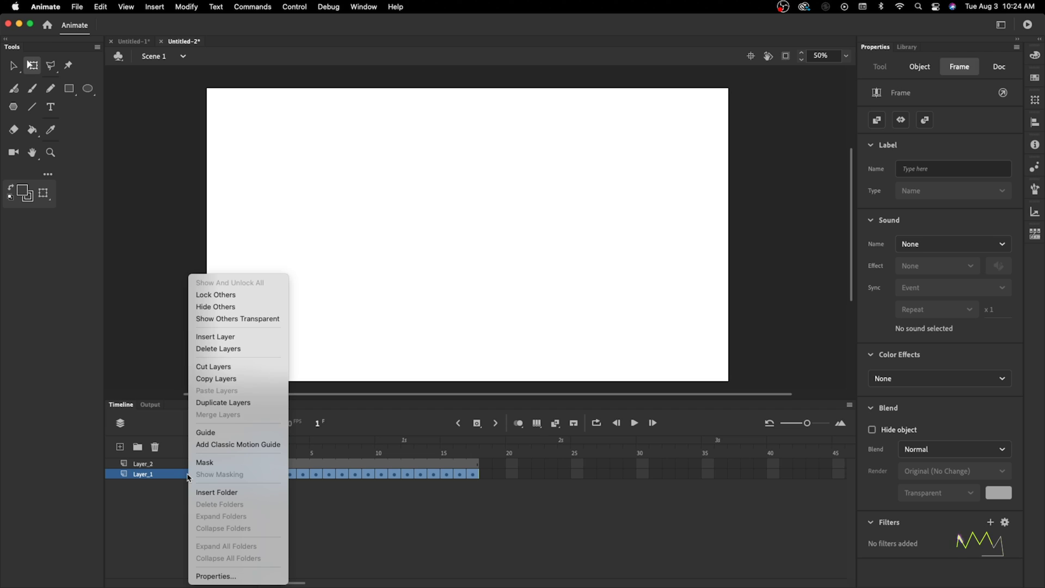
left_click(205, 432)
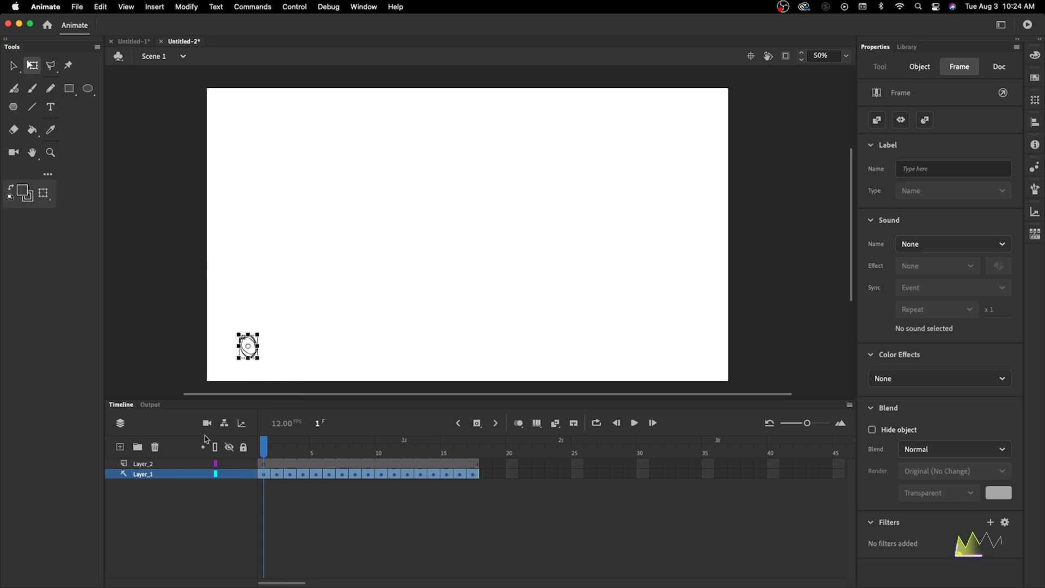
left_click_drag(265, 450, 311, 456)
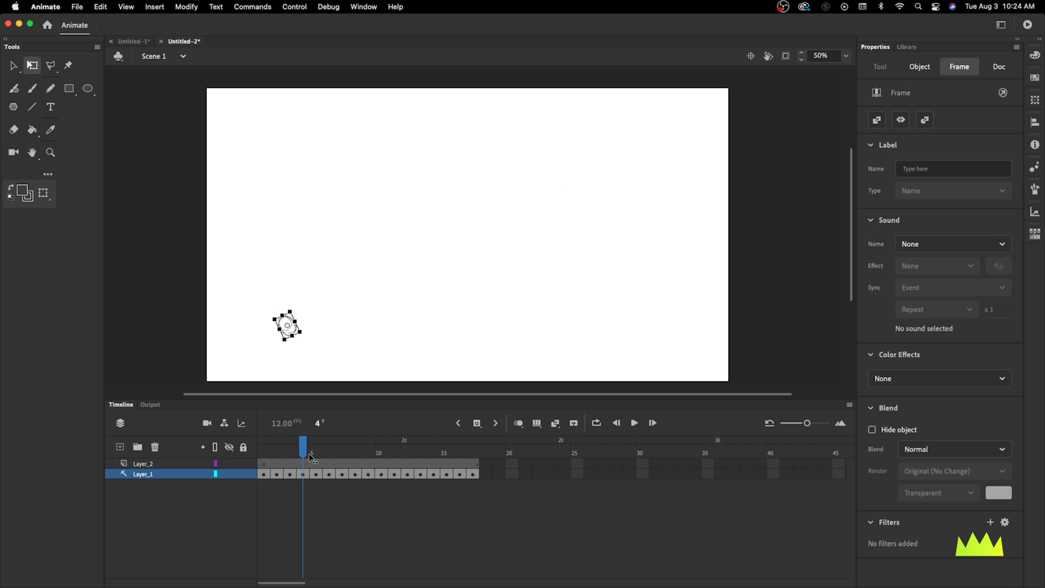
left_click(163, 463)
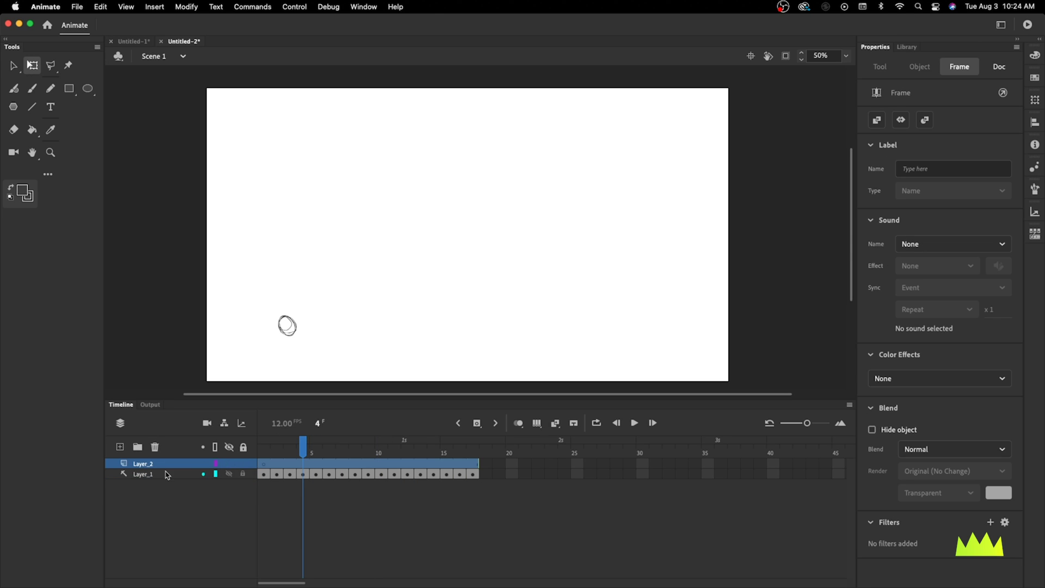
Step: Try drawing a large circle beside the oval on frame 1 with the Classic Brush at size 13, and undo it
key("shift+comma")
key("super+1")
key("b")
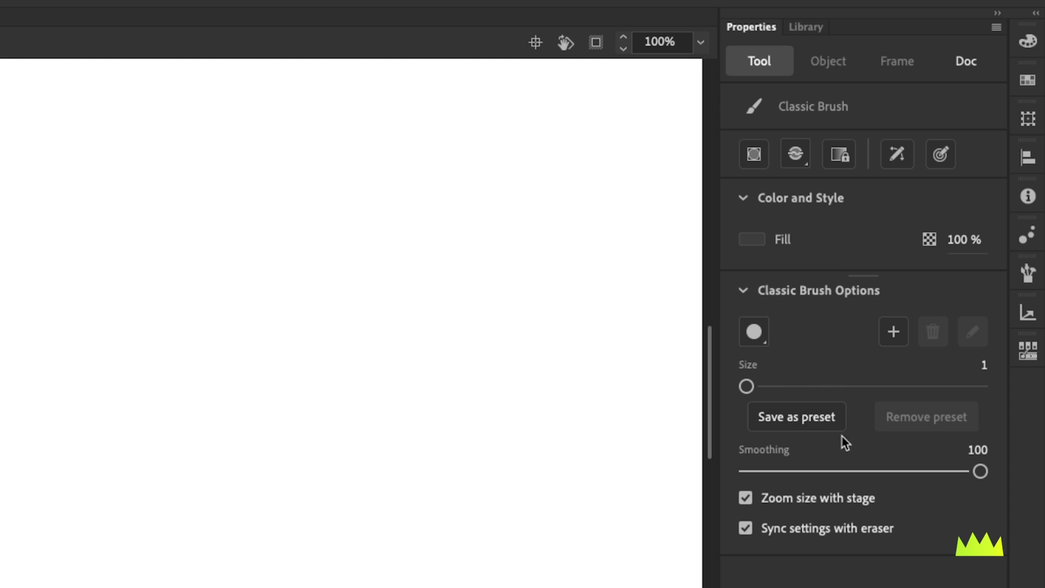
left_click_drag(746, 385, 760, 386)
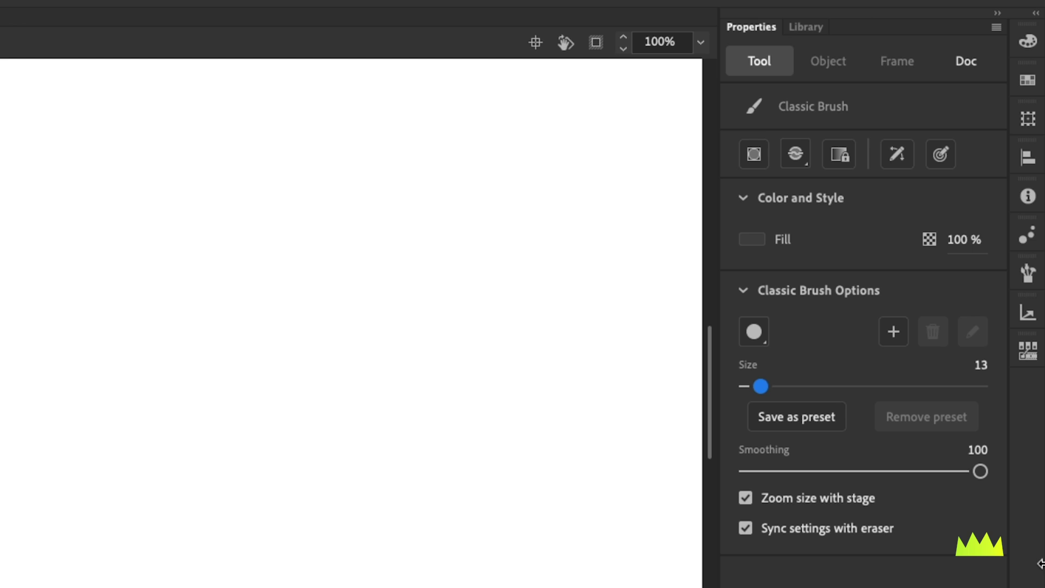
mouse_move(443, 252)
left_mouse_down()
mouse_move(447, 343)
mouse_move(452, 263)
left_mouse_up()
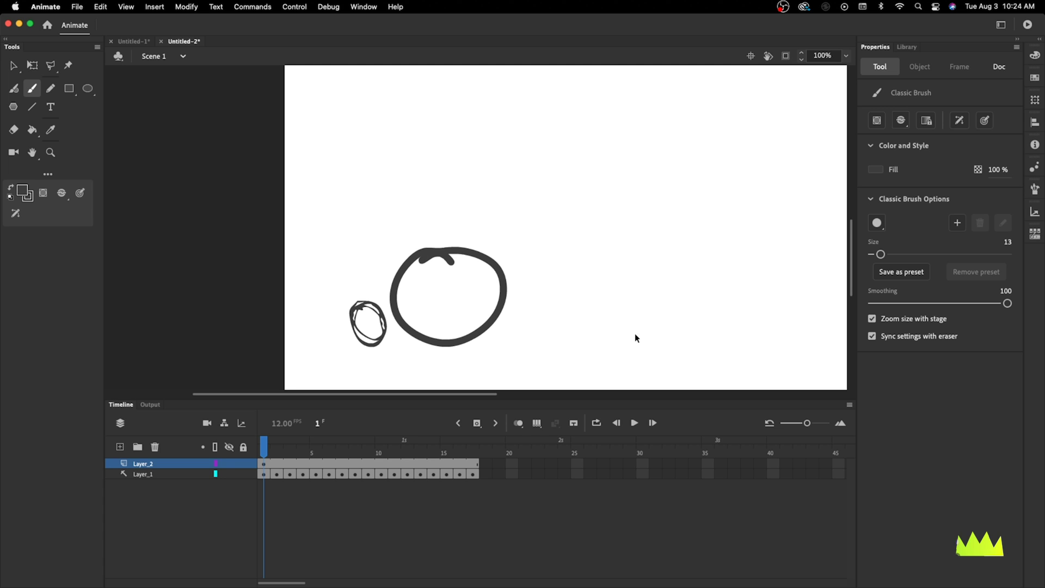
key("super+z")
key("super+z")
Step: Trace the stretched oval onto a Layer_2 keyframe at frame 8 with a size 6 Classic Brush, and hide Layer_1
mouse_move(284, 446)
left_mouse_down()
mouse_move(276, 446)
mouse_move(366, 446)
mouse_move(303, 446)
left_mouse_up()
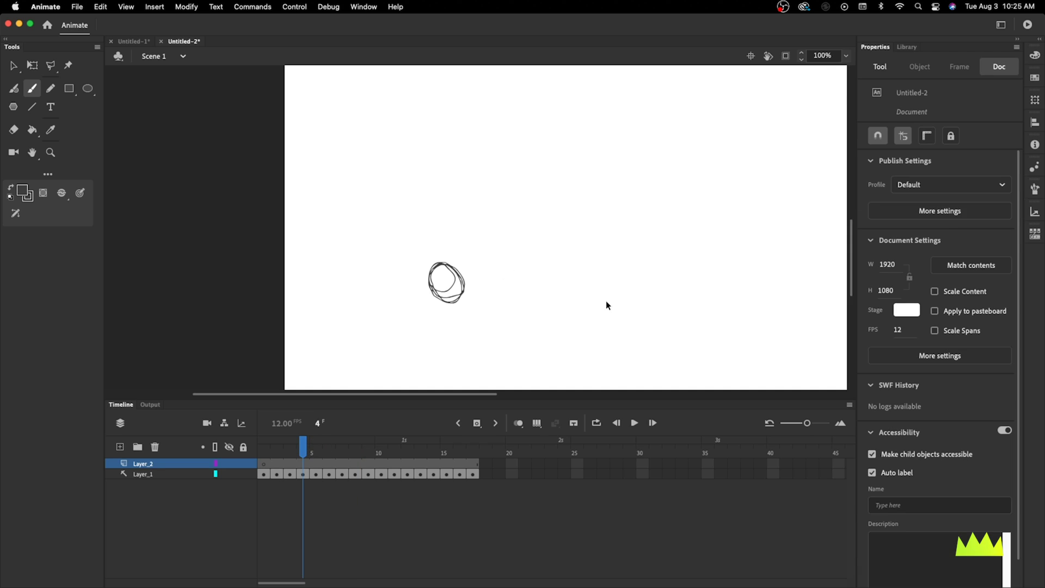
key("super+minus")
left_click_drag(303, 447, 355, 449)
key("super+equal")
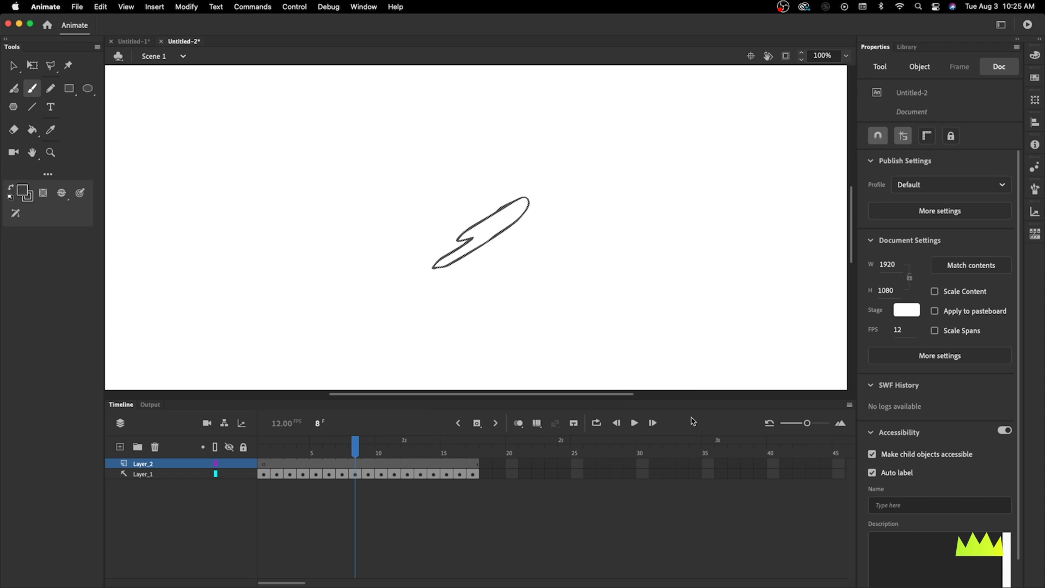
left_click(464, 243)
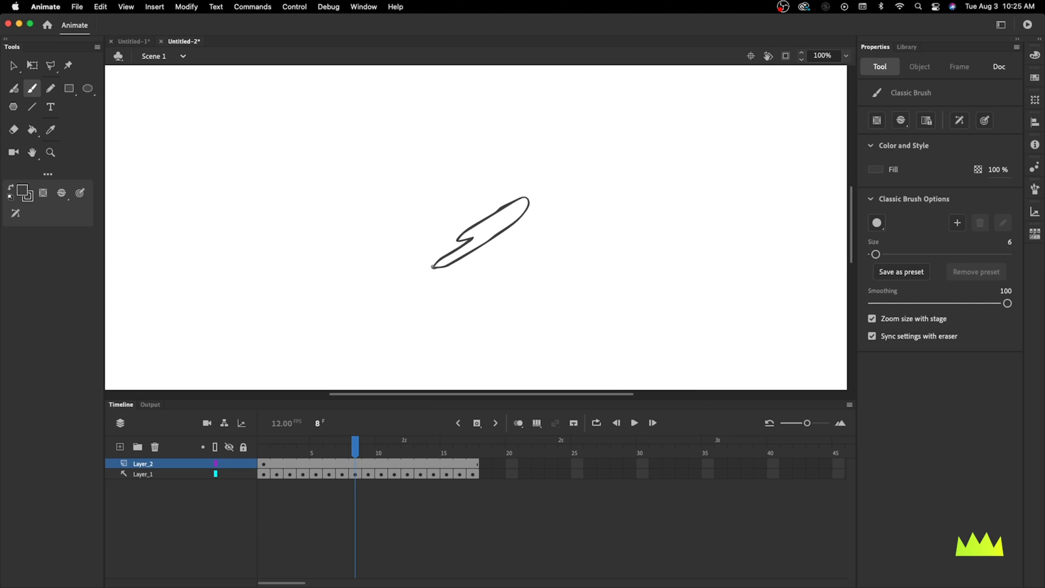
mouse_move(465, 244)
left_mouse_down()
mouse_move(518, 220)
mouse_move(527, 201)
mouse_move(503, 203)
mouse_move(462, 243)
left_mouse_up()
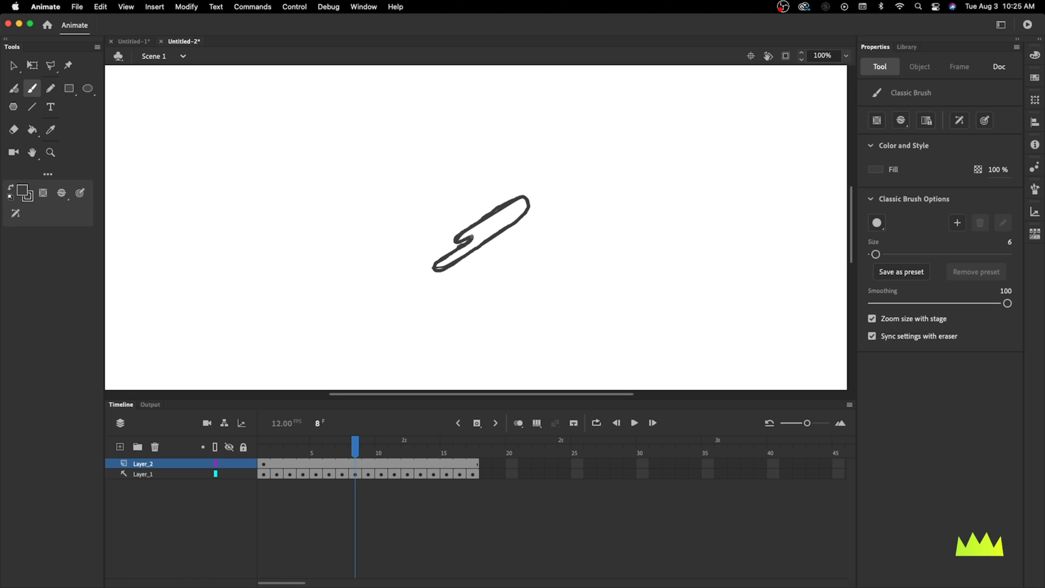
left_click(229, 473)
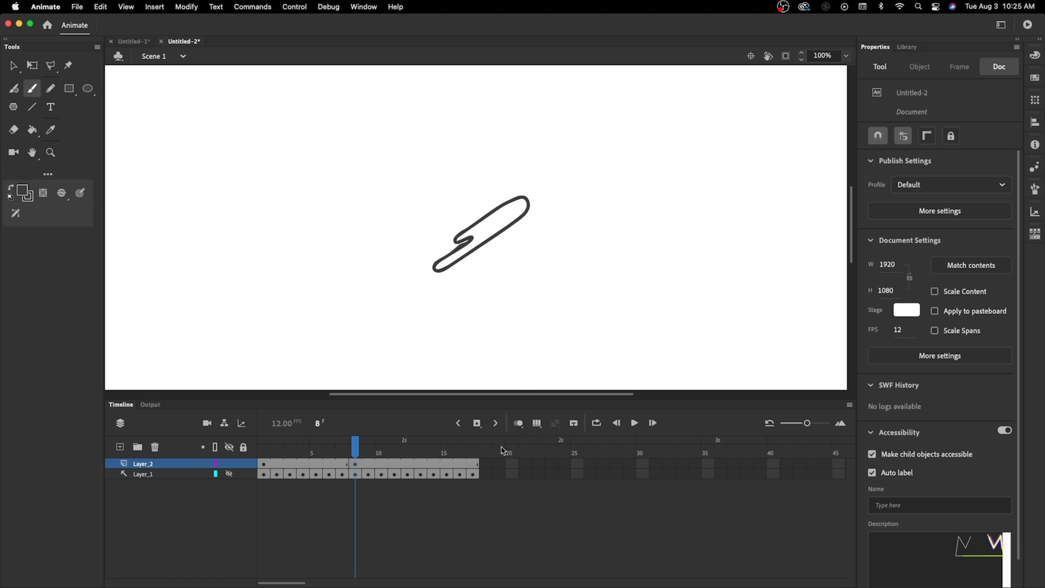
left_click(477, 423)
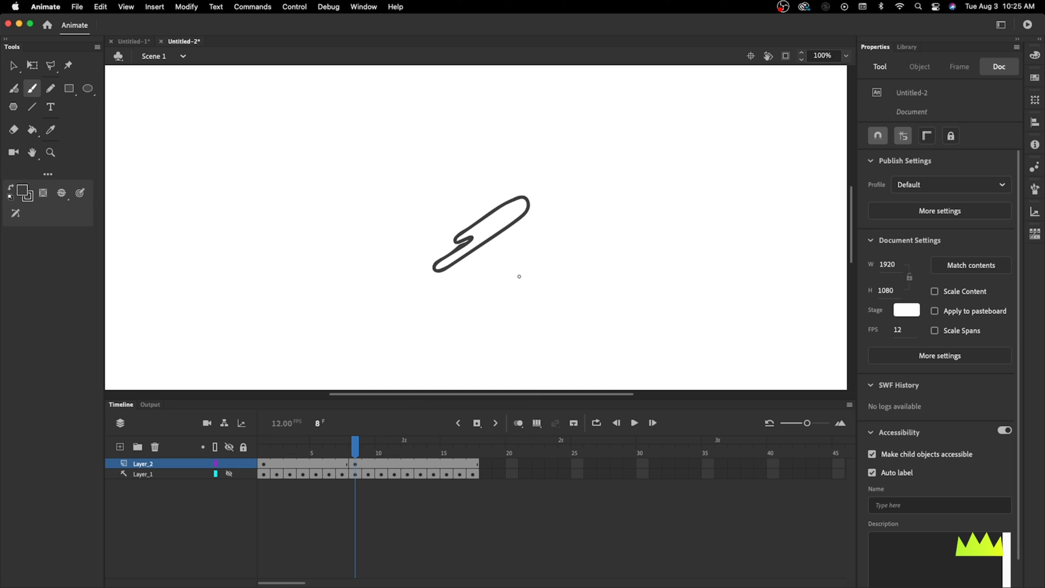
Step: Try a brushed circle beside the traced shape on frame 8, and fill the traced shape dark grey with the Paint Bucket
key("b")
left_click_drag(564, 271, 593, 266)
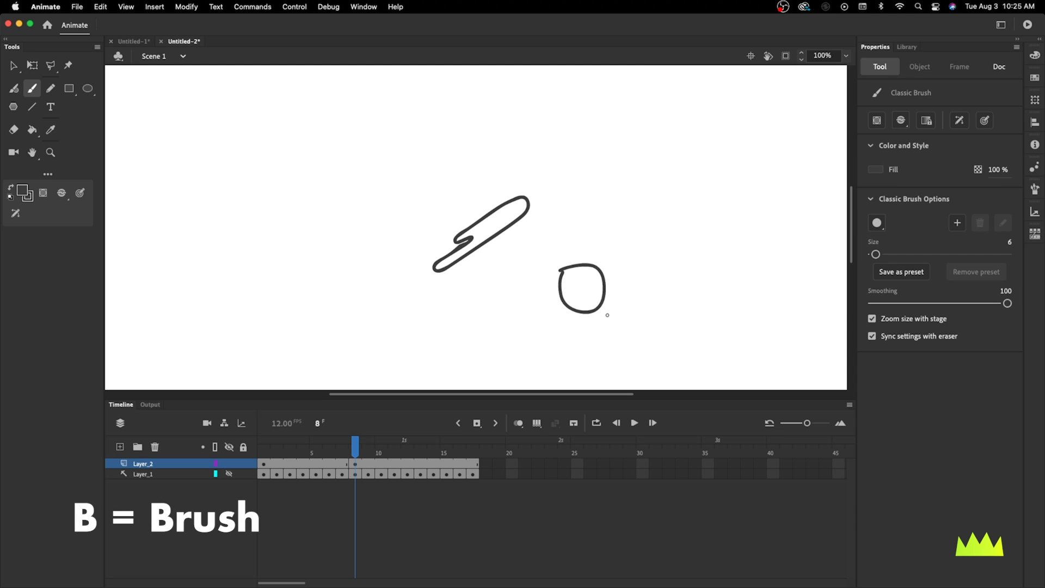
key("k")
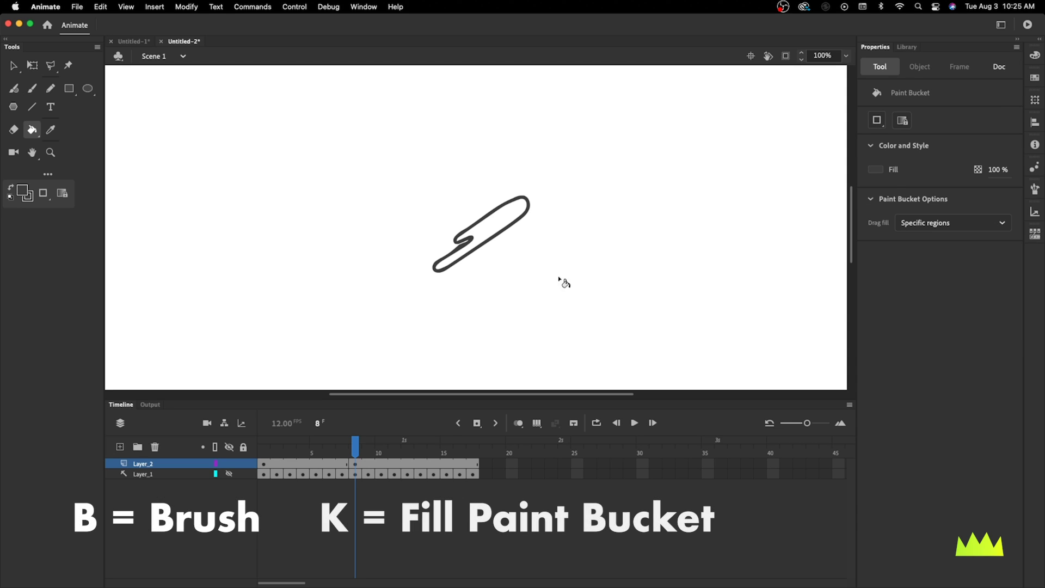
left_click(508, 218)
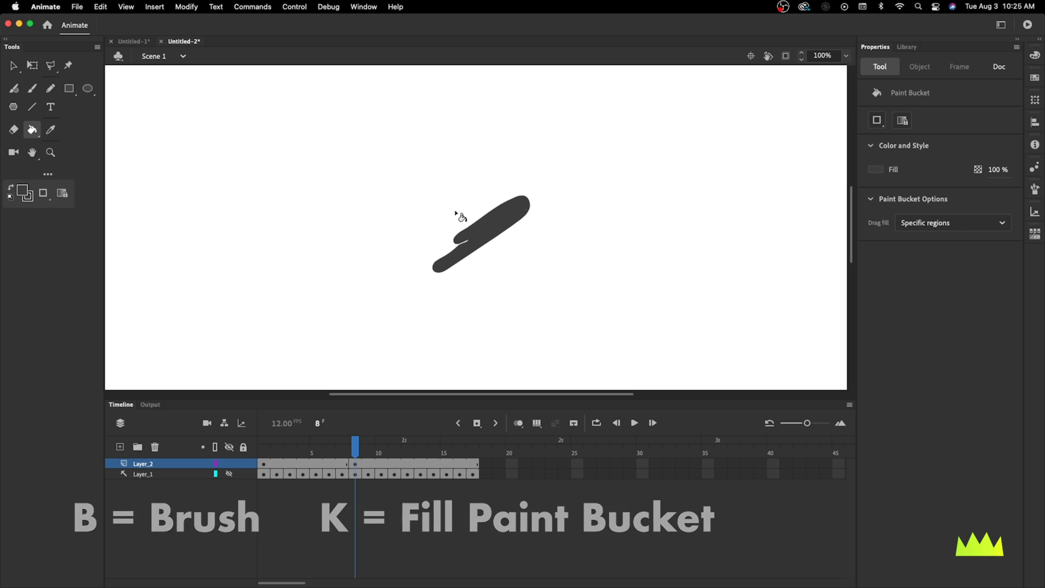
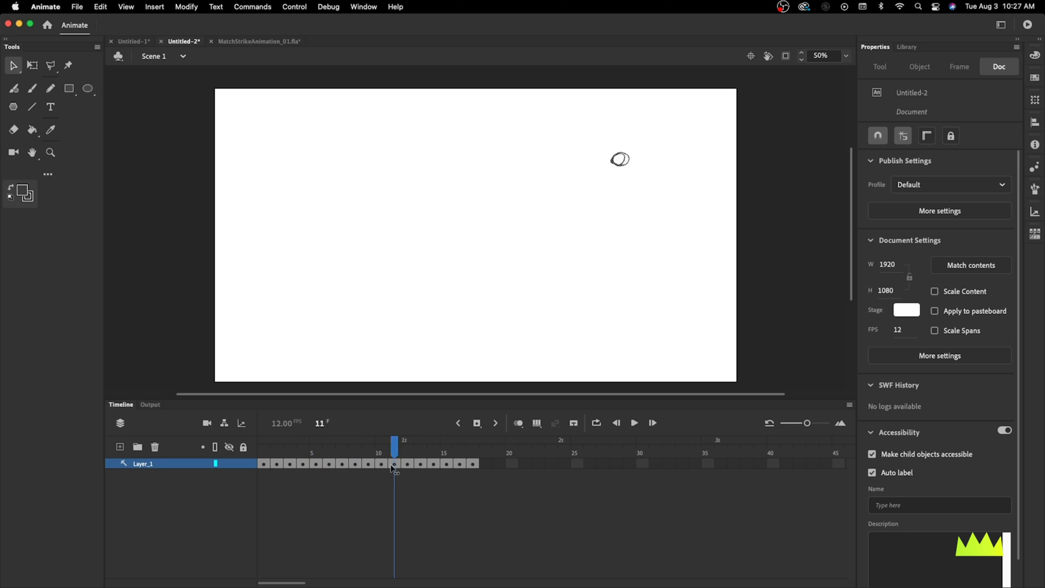
Step: Add a camera to the oval animation and try zooming it in and out on frame 1
left_click(206, 424)
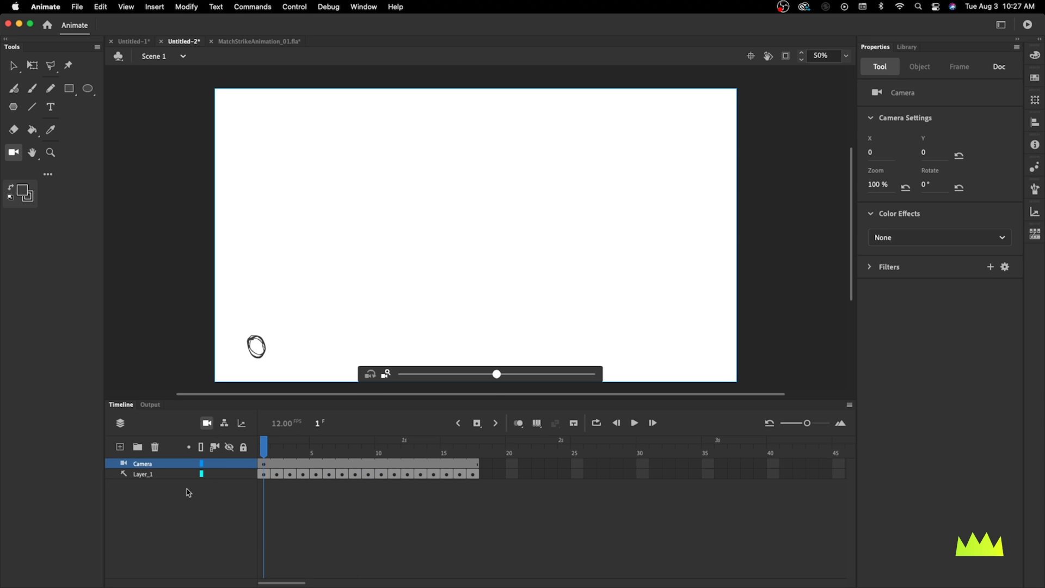
left_click_drag(495, 375, 527, 375)
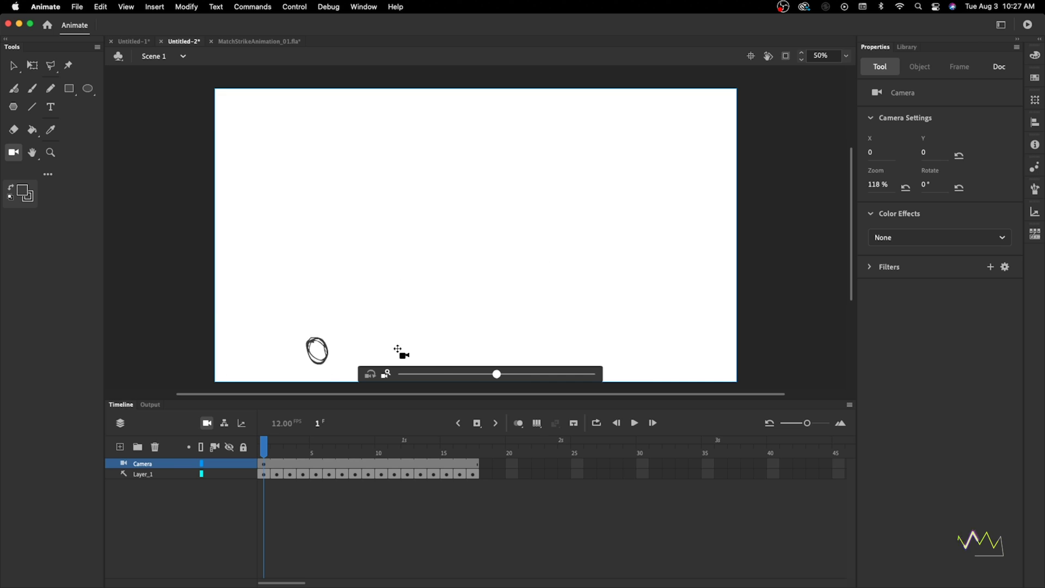
left_click_drag(459, 374, 466, 374)
key("Return")
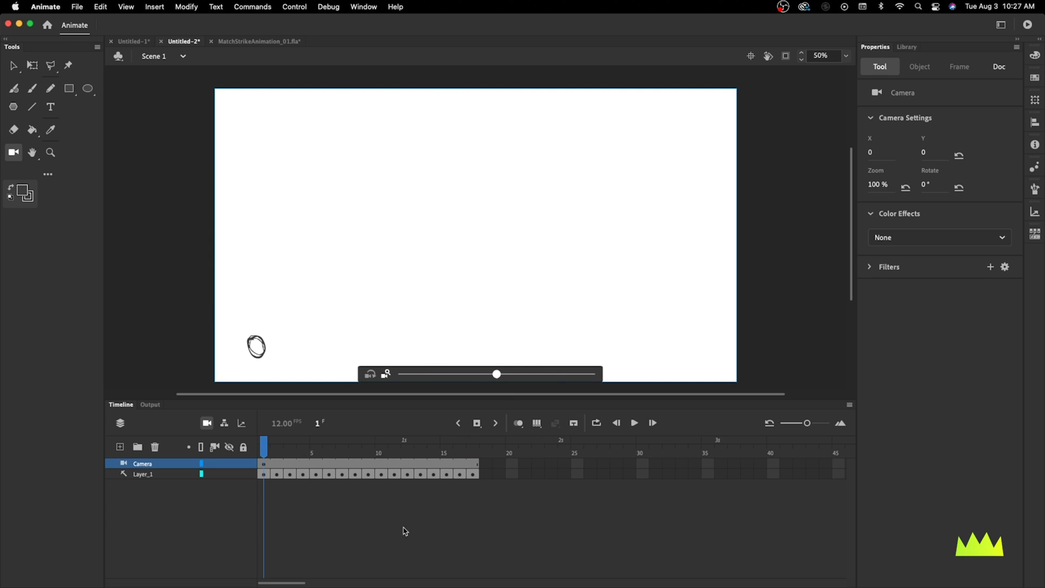
Step: Create a classic tween on the Camera layer and zoom the camera out to 72% on frame 17
left_click(157, 466)
left_click(154, 7)
left_click(154, 6)
left_click(155, 6)
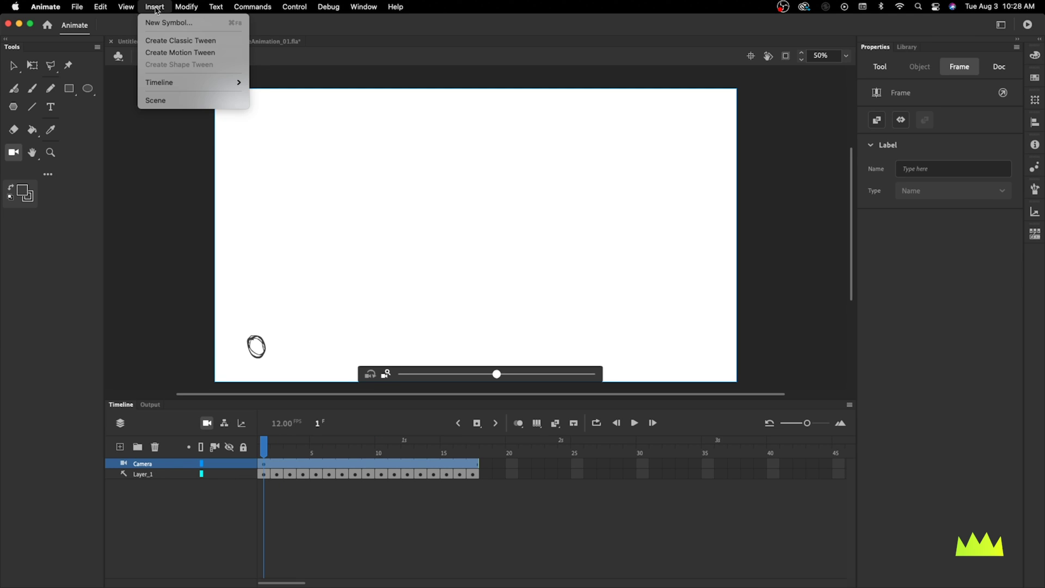
left_click(165, 41)
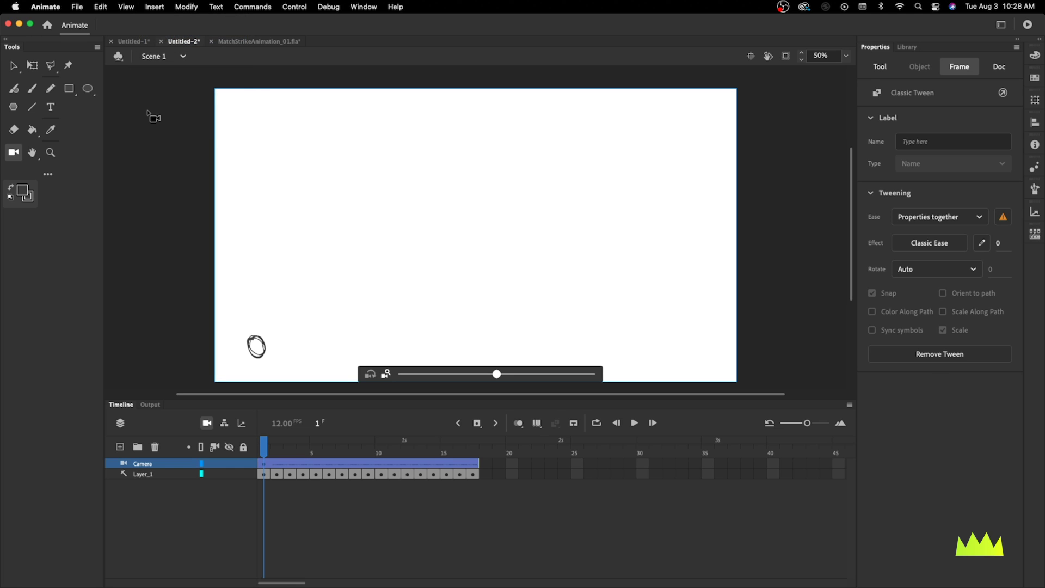
left_click_drag(267, 451, 472, 451)
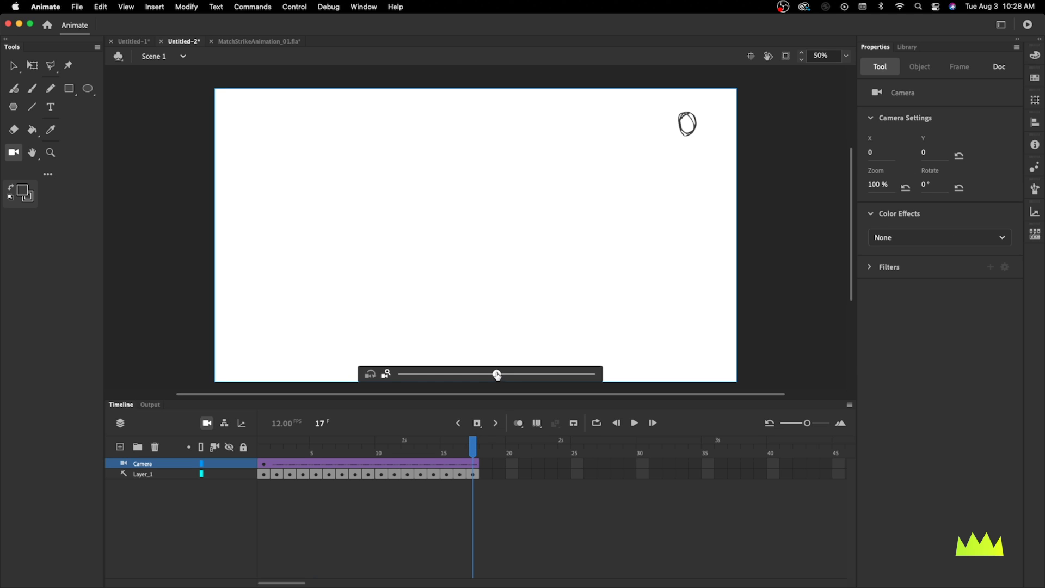
left_click_drag(473, 375, 459, 376)
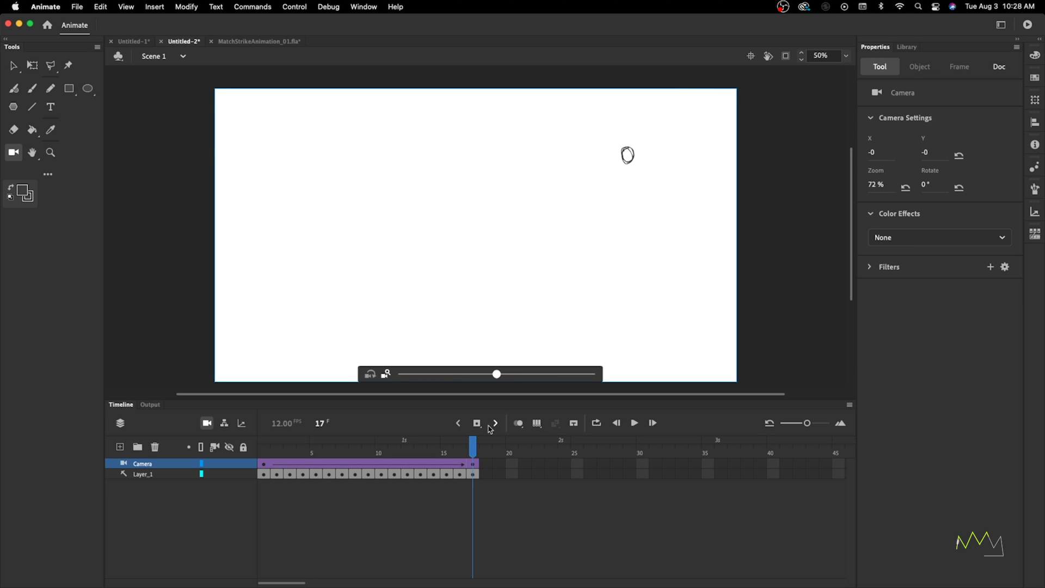
Step: Zoom the camera in on frame 1, and scrub and play the animation to review the camera move
left_click_drag(472, 449, 256, 500)
left_click_drag(299, 456, 260, 447)
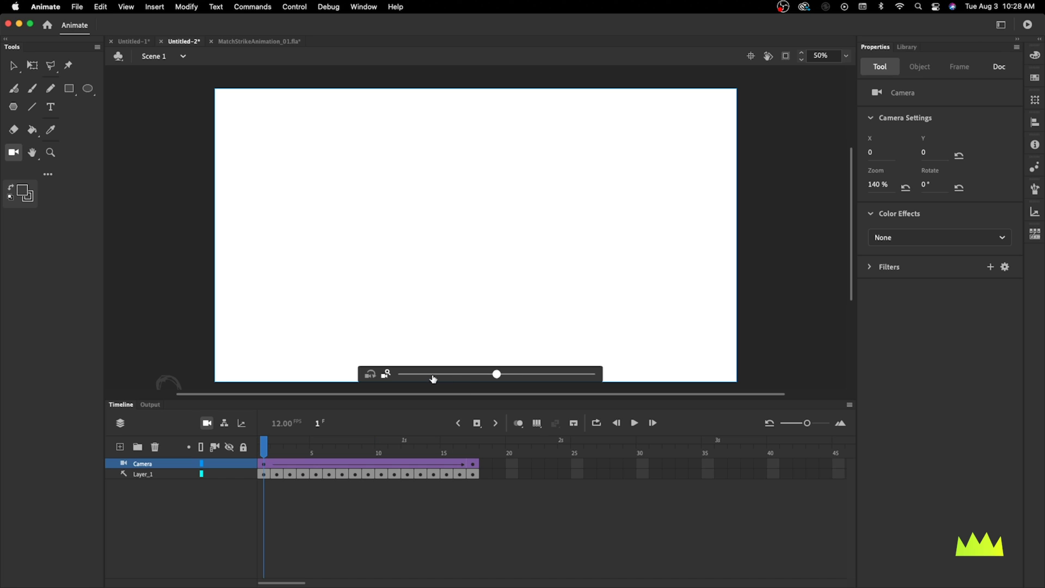
mouse_move(496, 376)
left_mouse_down()
mouse_move(473, 376)
mouse_move(489, 378)
left_mouse_up()
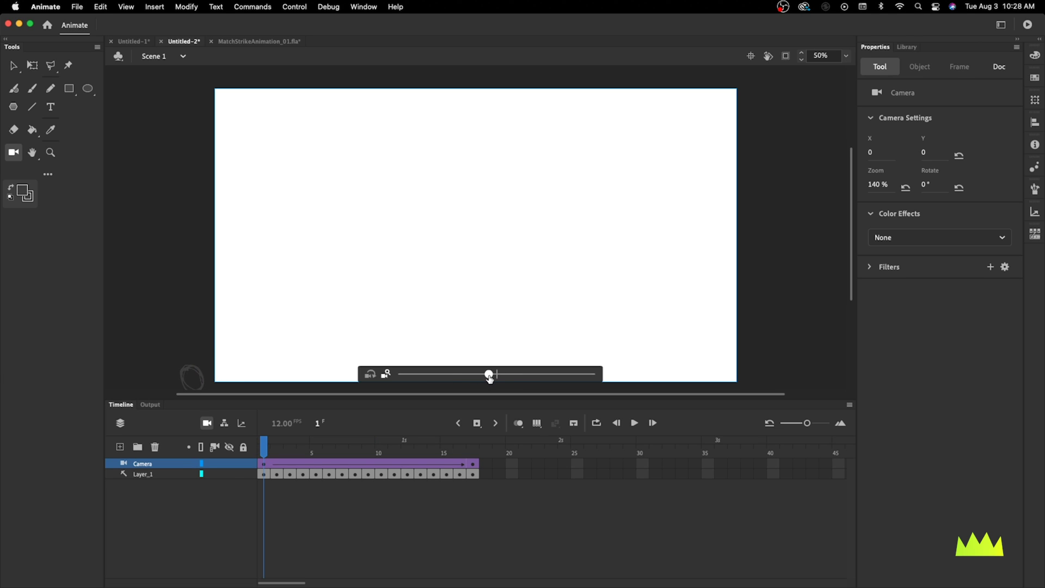
left_click_drag(263, 447, 474, 445)
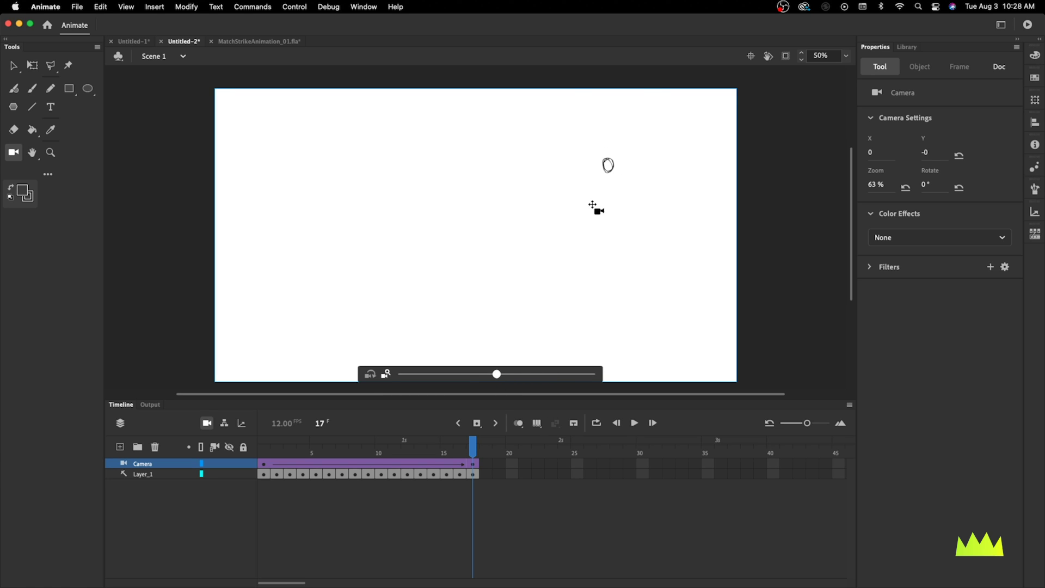
key("Return")
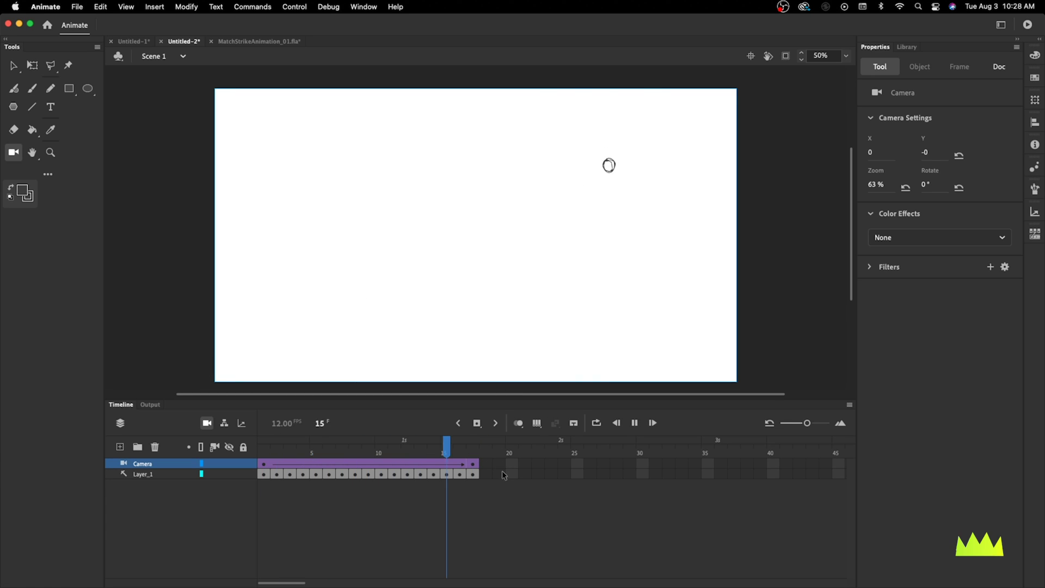
Step: Switch to MatchStrikeAnimation_01.fla, and play and scrub its timeline to examine the layered match and flame animation
key("Return")
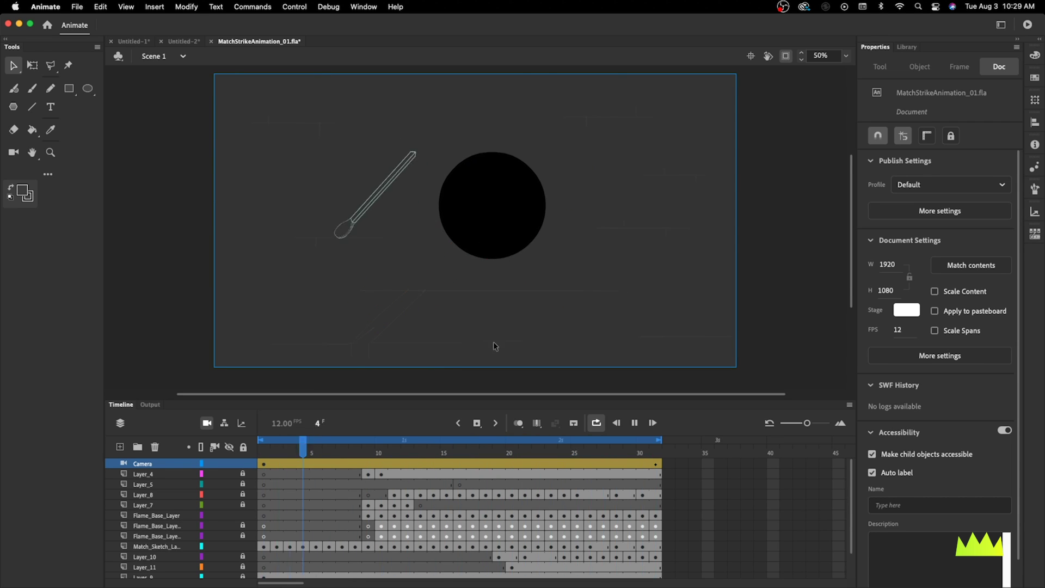
left_click(510, 303)
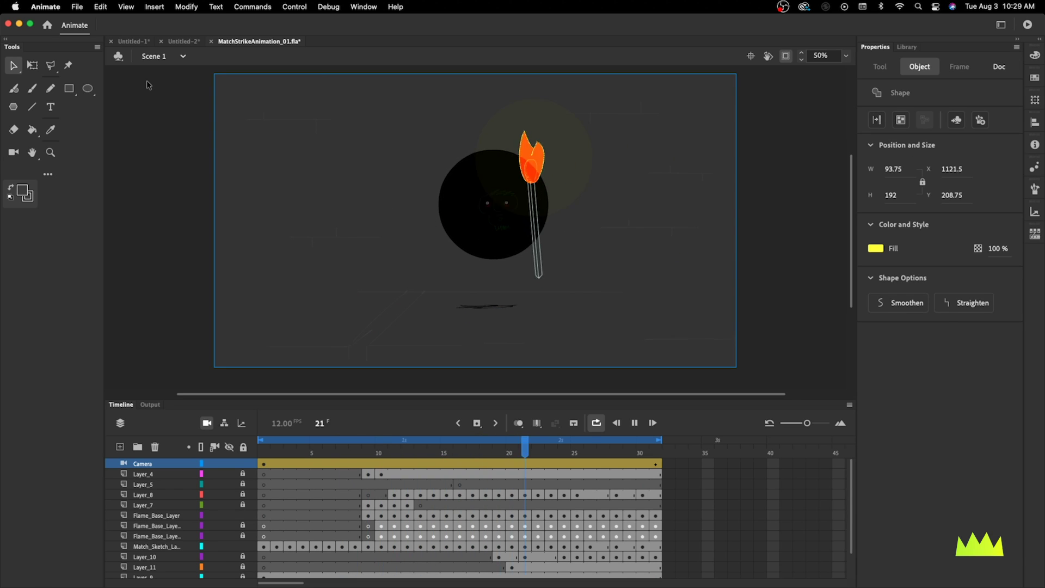
left_click(148, 85)
left_click_drag(447, 452, 366, 464)
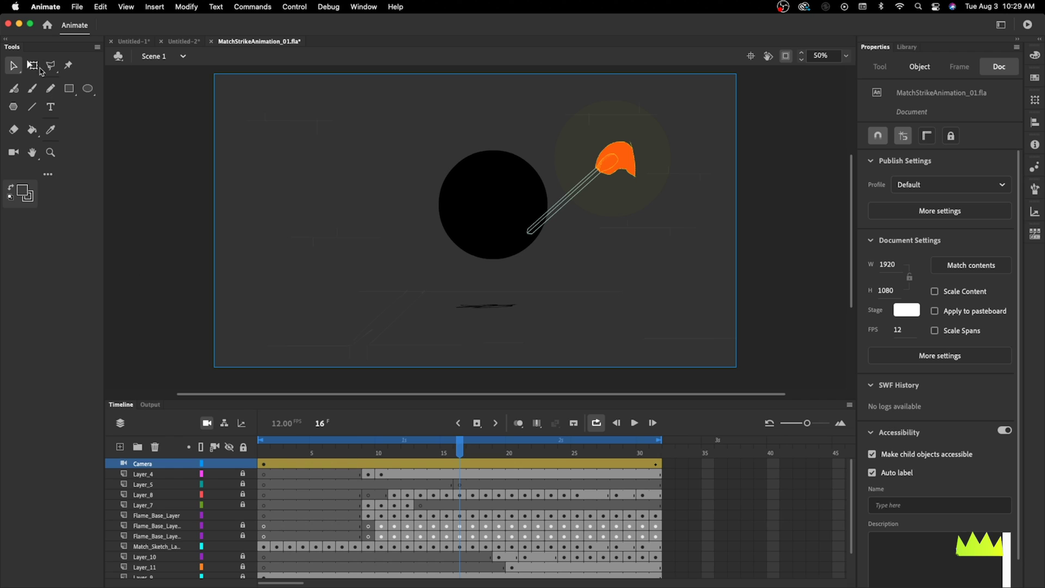
Step: Open the example files Fire_Test_02.fla and Flame_Test_01.fla
left_click(76, 7)
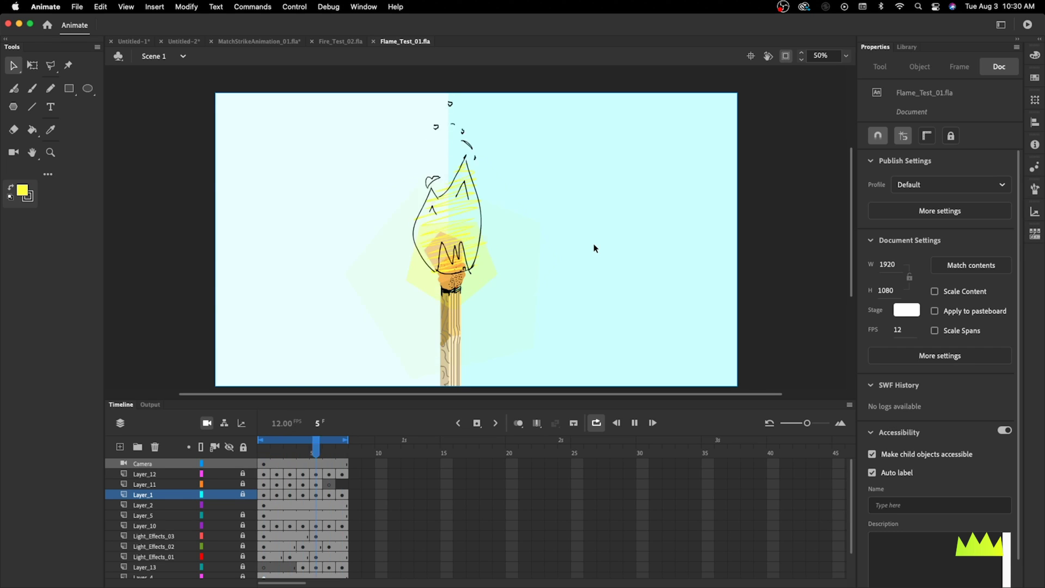
Step: Return to the Untitled-2 document and play its animation to review the hand-drawn frames with the camera move
left_click(184, 41)
key("Return")
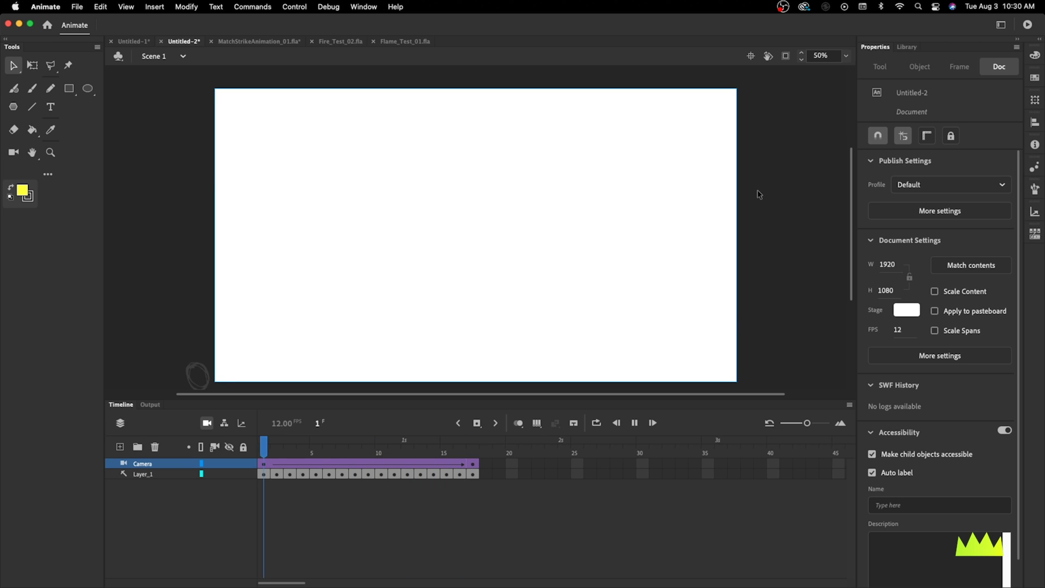
key("Return")
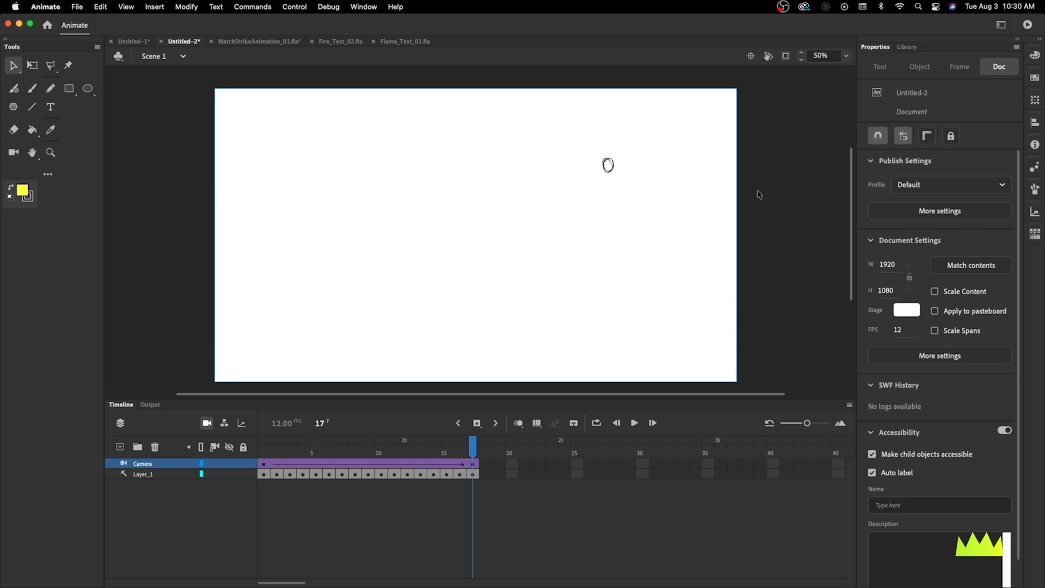
key("Return")
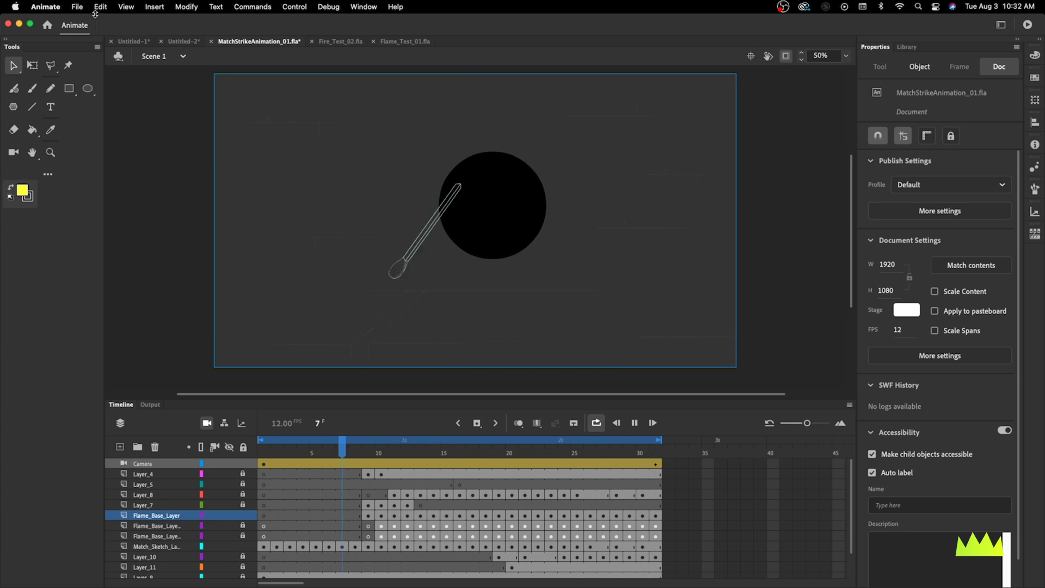
Step: Look through the export formats available for MatchStrikeAnimation_01.fla, including movie, video and animated GIF
left_click(76, 7)
mouse_move(125, 180)
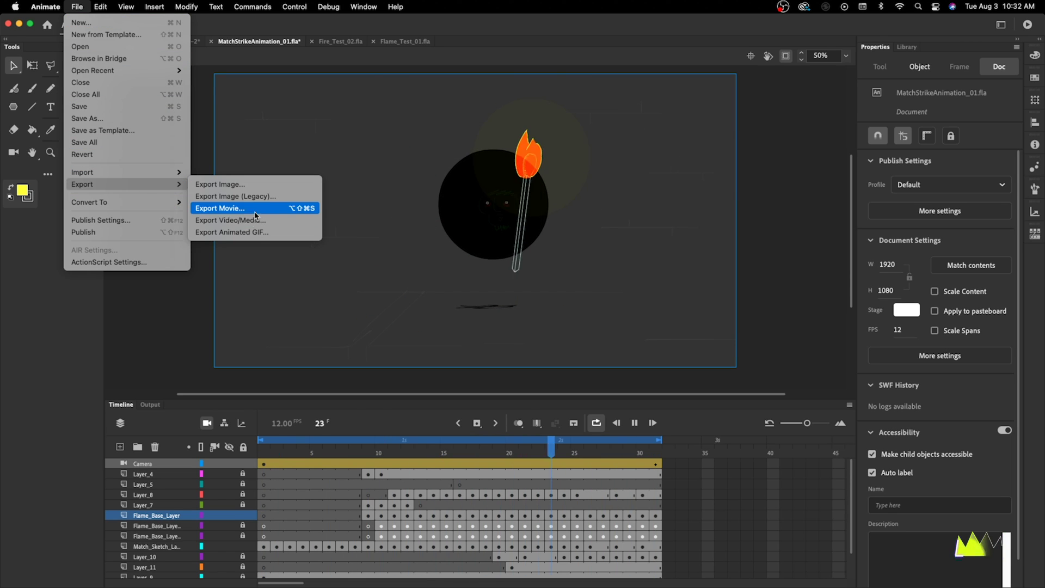
left_click(158, 312)
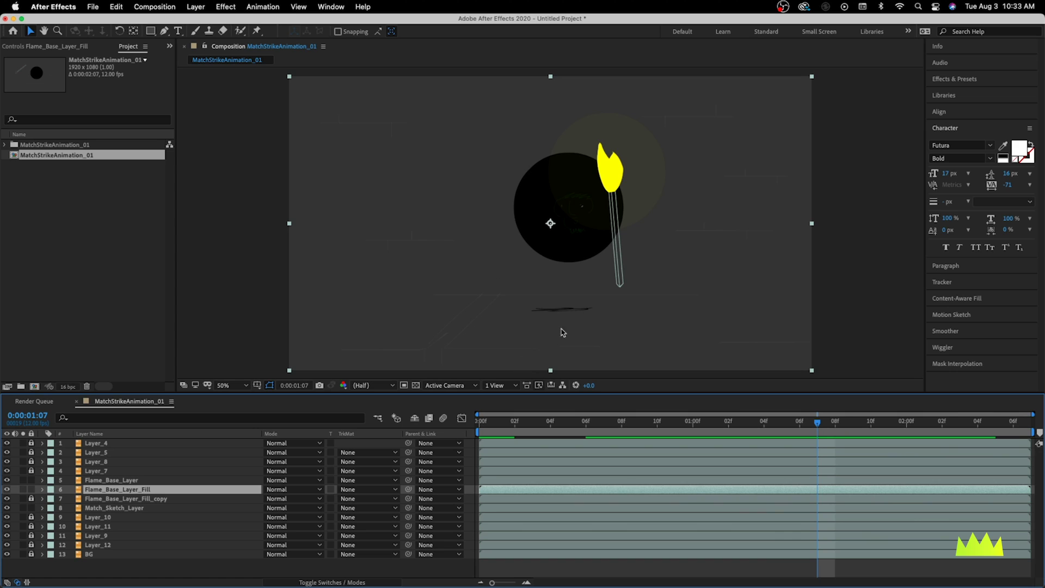
Step: In After Effects, view the footage import dialog without importing anything, and select the MatchStrikeAnimation_01 composition in the project
left_click(76, 224)
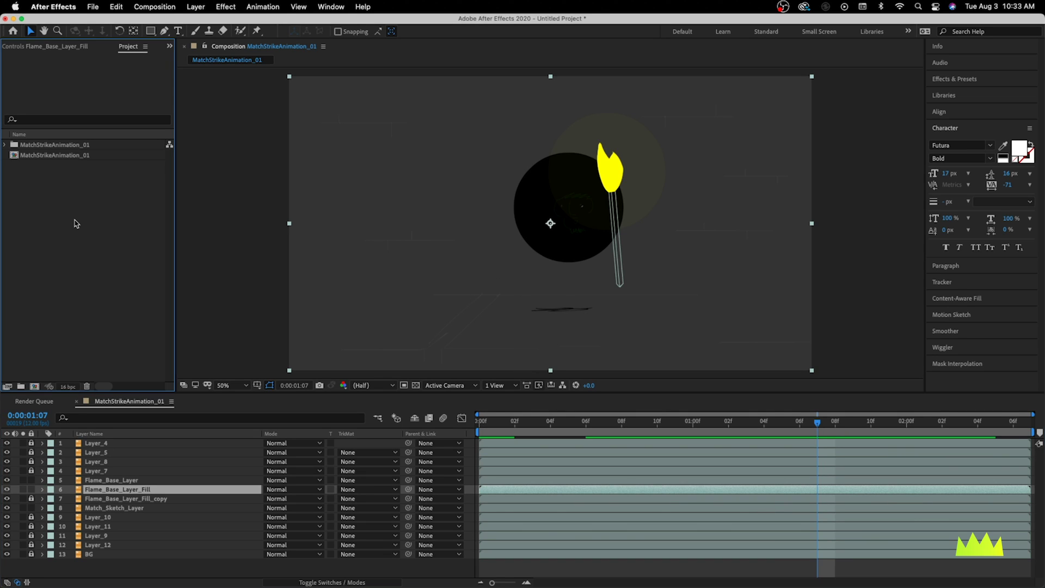
double_click(76, 225)
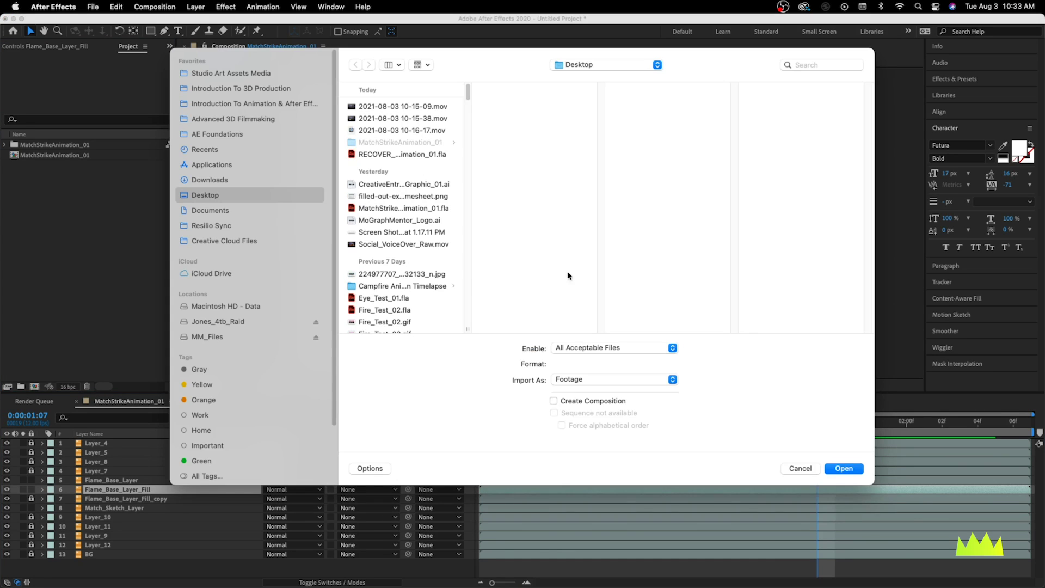
left_click(793, 469)
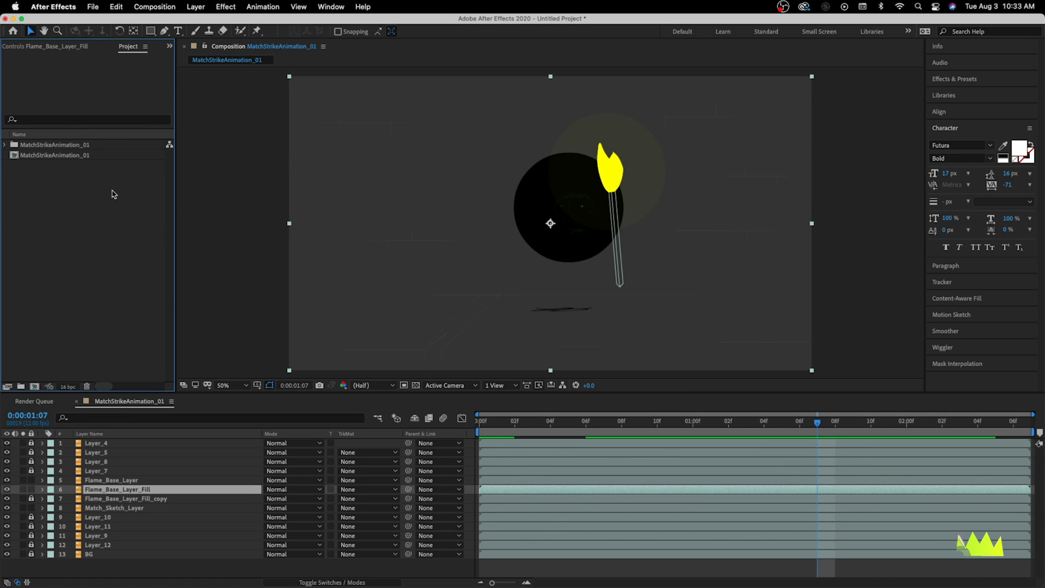
left_click(77, 157)
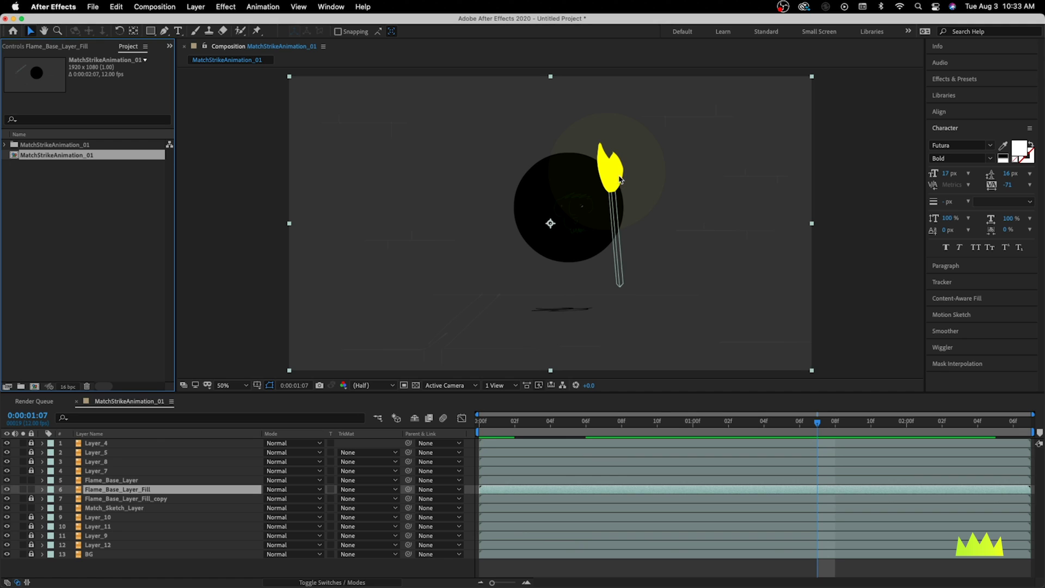
Step: Try the Color Burn blending mode on the Flame_Base_Layer_Fill layer, and set its mode to Multiply
left_click(282, 488)
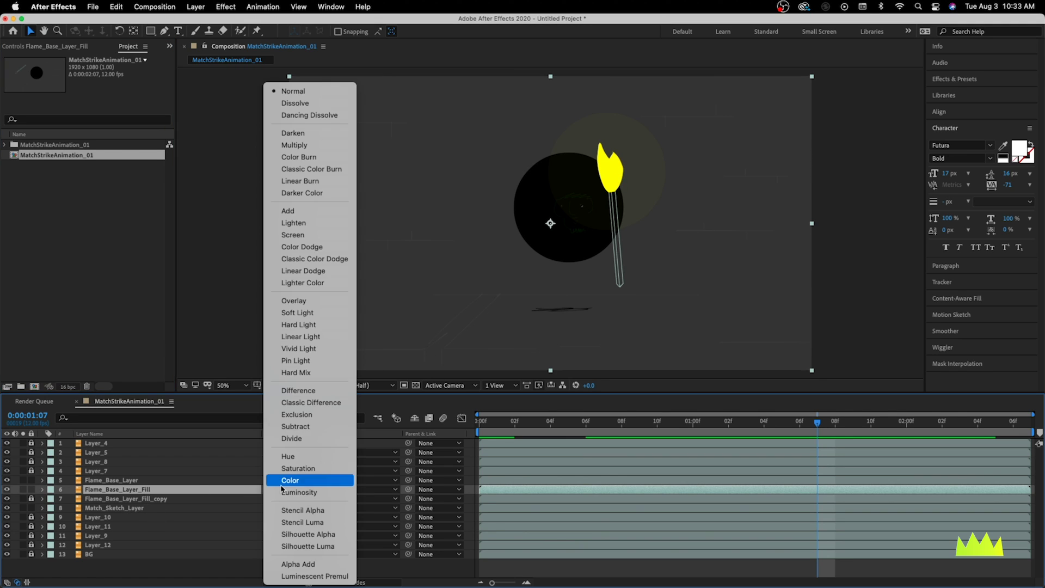
left_click(332, 157)
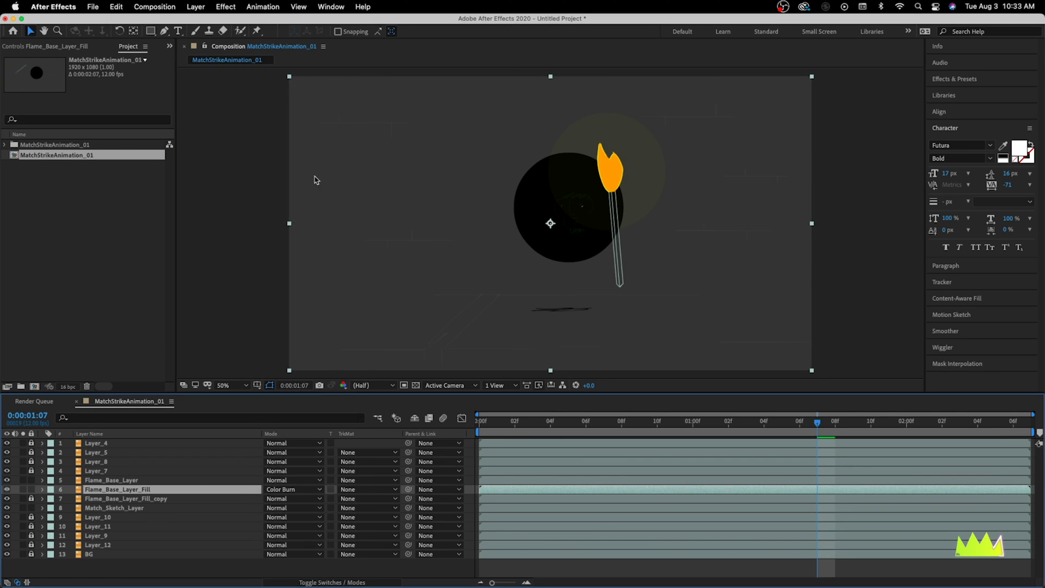
left_click(288, 488)
left_click(328, 146)
Step: Scrub the composition to review the blended flame, and show the effect controls for the Flame_Base_Layer_Fill layer
left_click_drag(818, 428, 1016, 449)
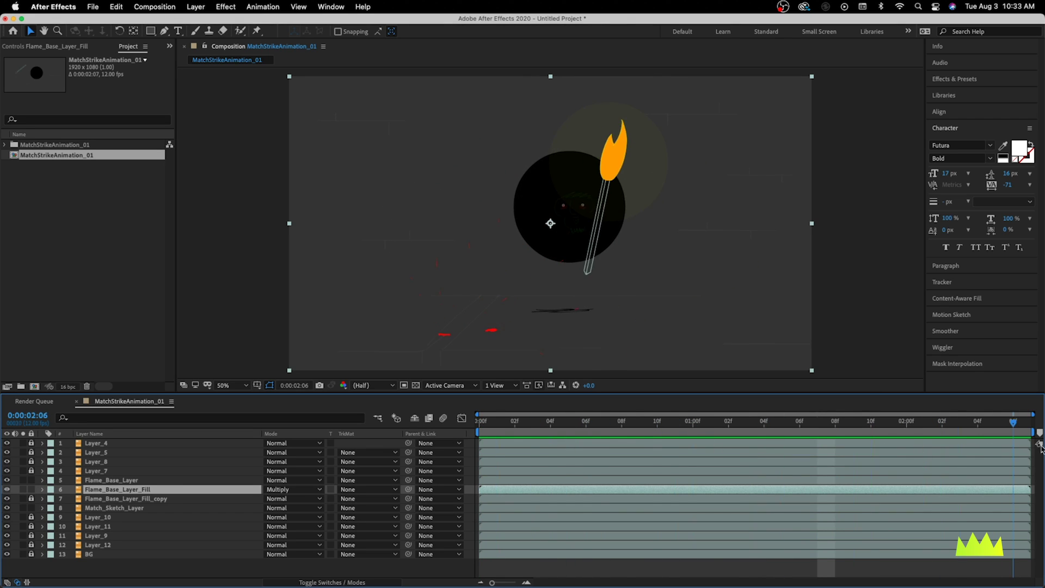
left_click_drag(748, 450, 711, 453)
key("Return")
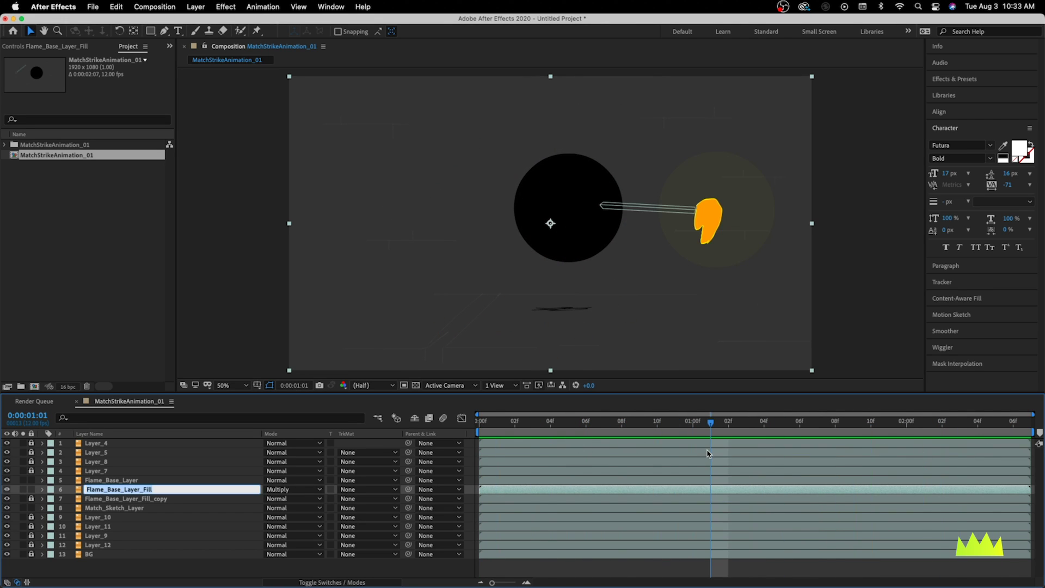
key("Return")
key("F3")
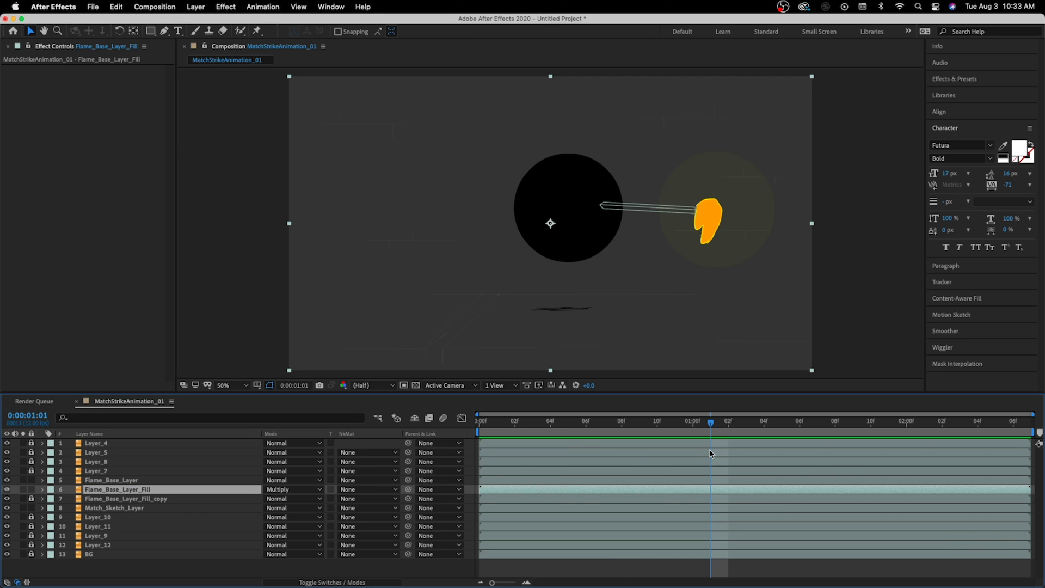